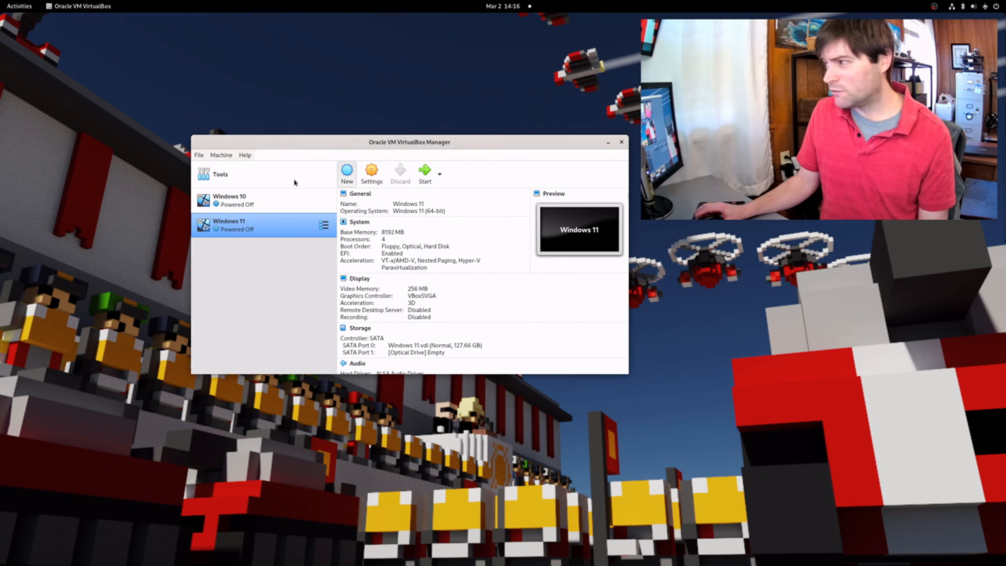
Name the new Windows 11 (64-bit) VM and store it in /mnt/ssdaccess/Virtualbox Drives
{"action": "left_click", "coordinate": [347, 173]}
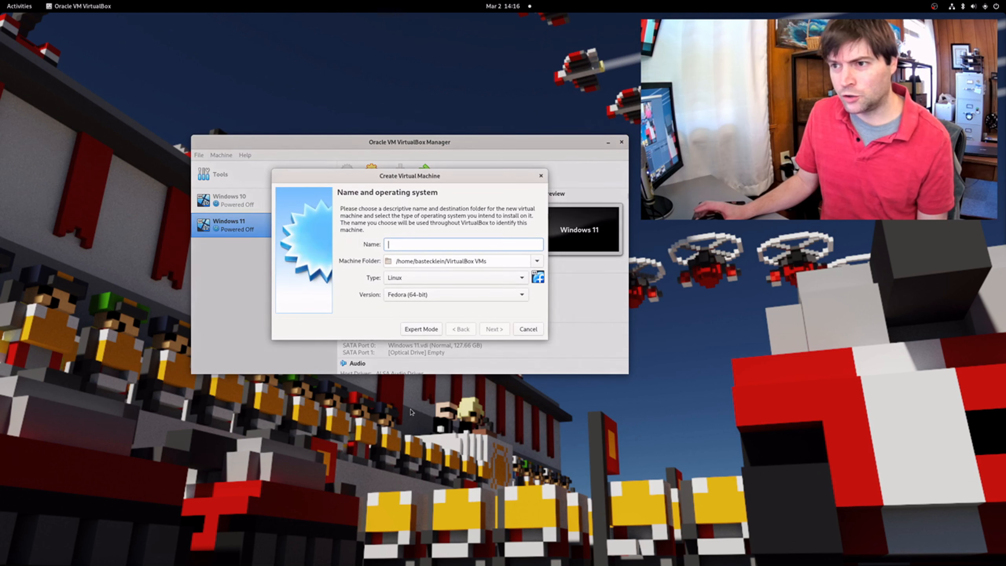
{"action": "type", "text": "Windows "}
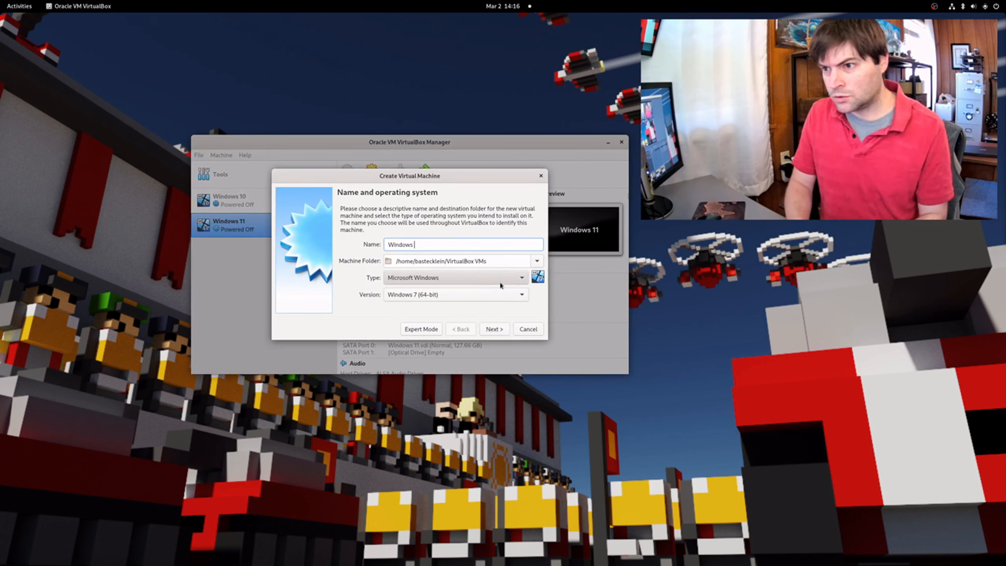
{"action": "type", "text": "11 Alt"}
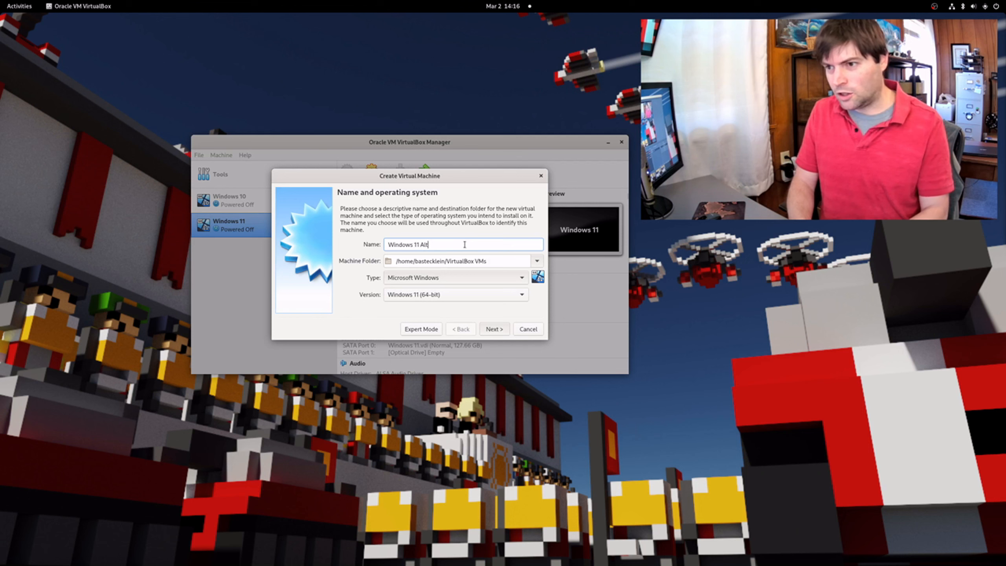
{"action": "left_click", "coordinate": [537, 260]}
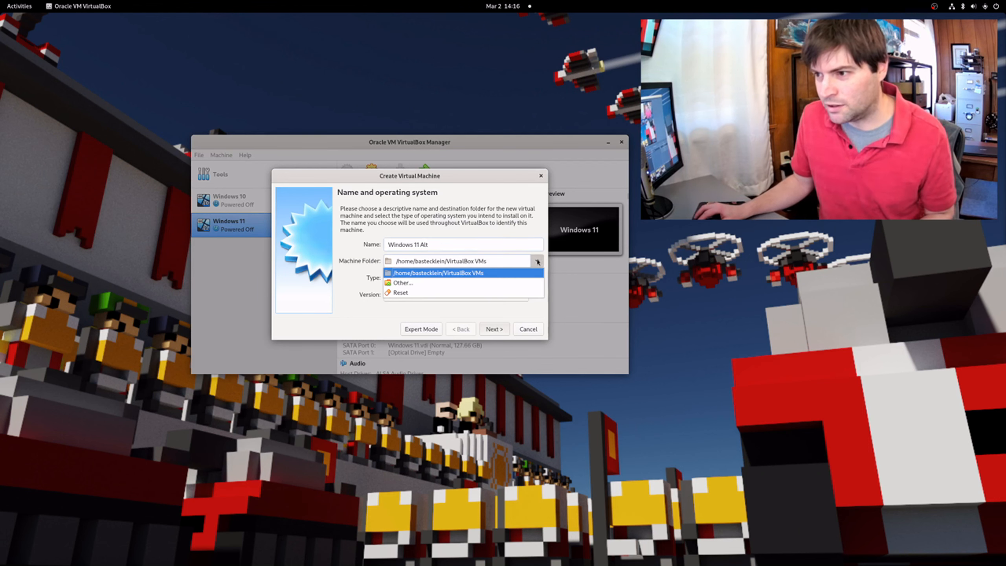
{"action": "left_click", "coordinate": [395, 283]}
{"action": "left_click", "coordinate": [320, 256]}
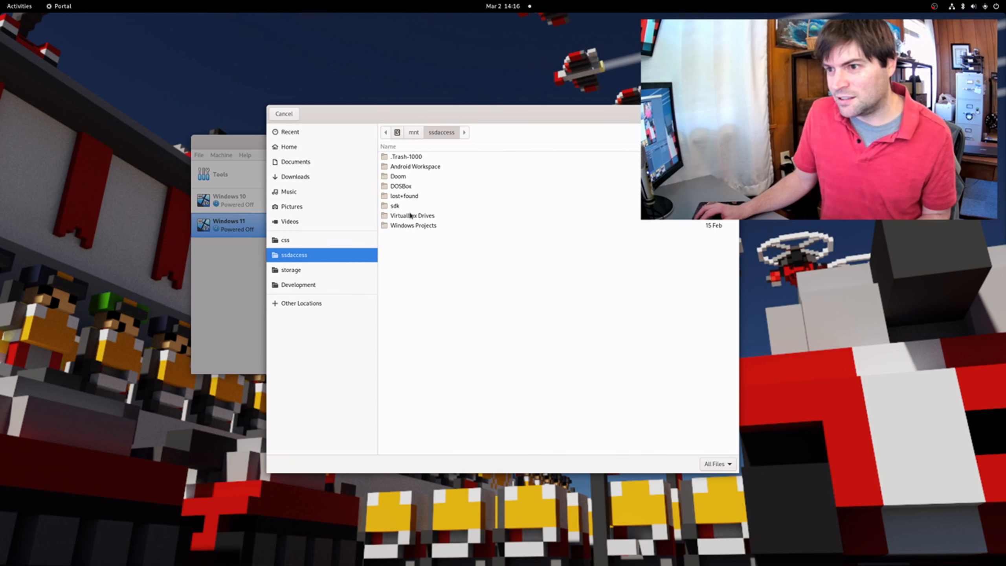
{"action": "double_click", "coordinate": [411, 215]}
{"action": "left_click", "coordinate": [723, 114]}
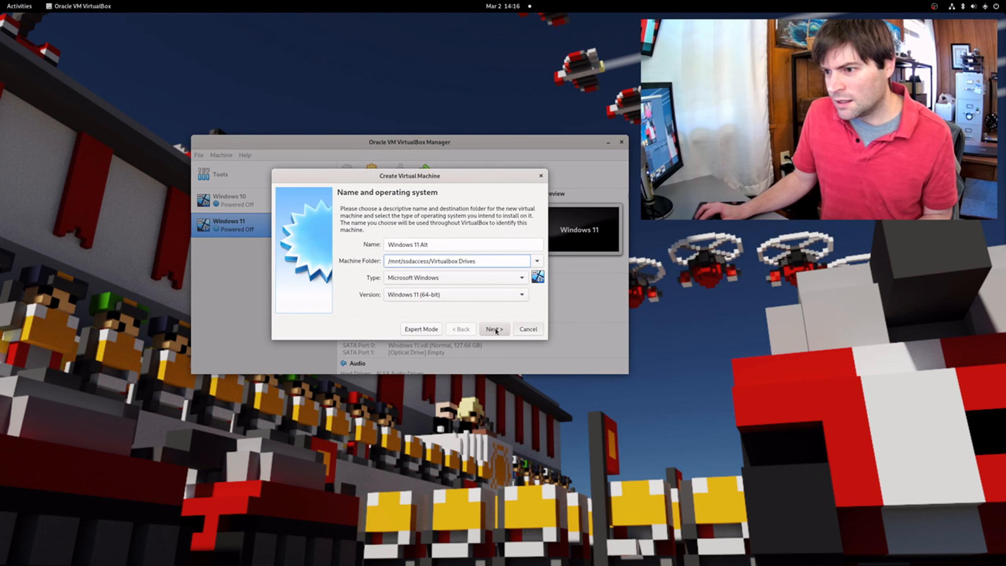
{"action": "left_click", "coordinate": [494, 329]}
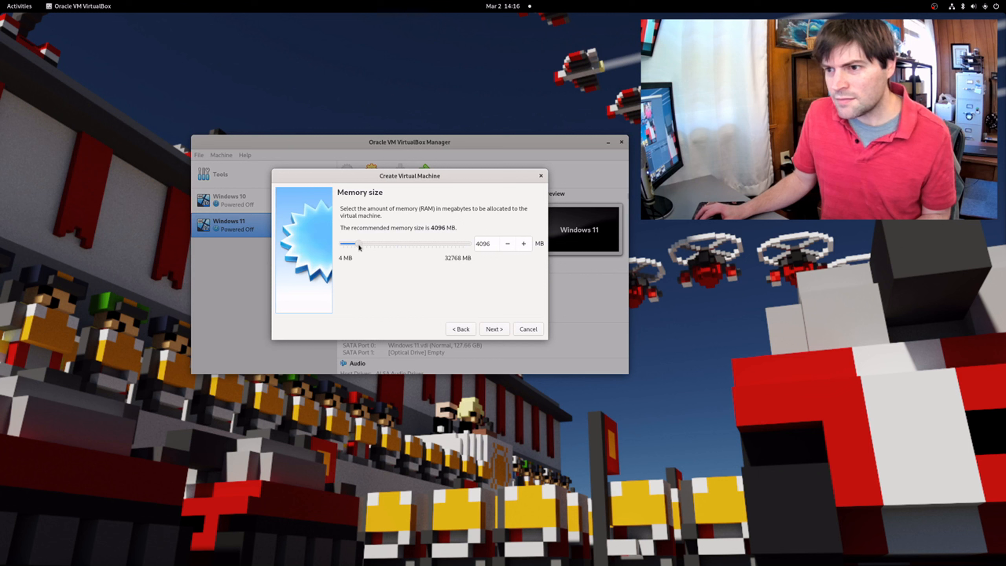
Give the VM 8192 MB of memory and a new 80 GB VDI virtual hard disk
{"action": "left_click_drag", "start_coordinate": [359, 245], "coordinate": [376, 247]}
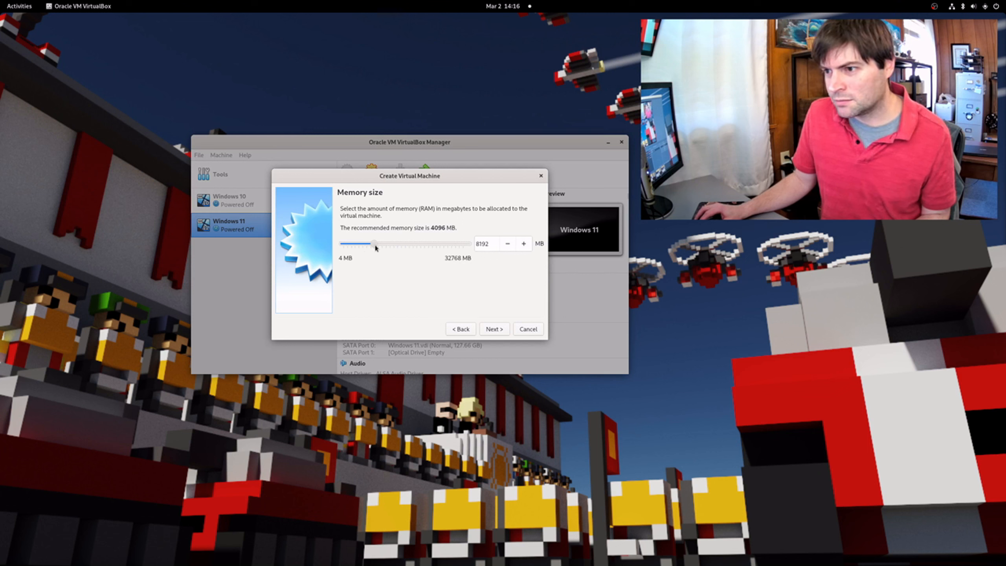
{"action": "left_click", "coordinate": [494, 329]}
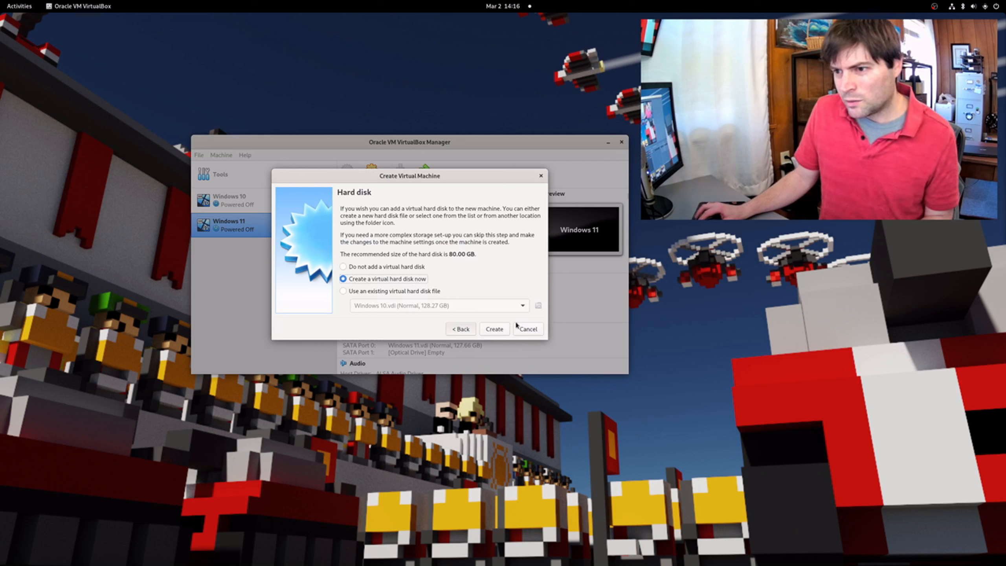
{"action": "left_click", "coordinate": [498, 330]}
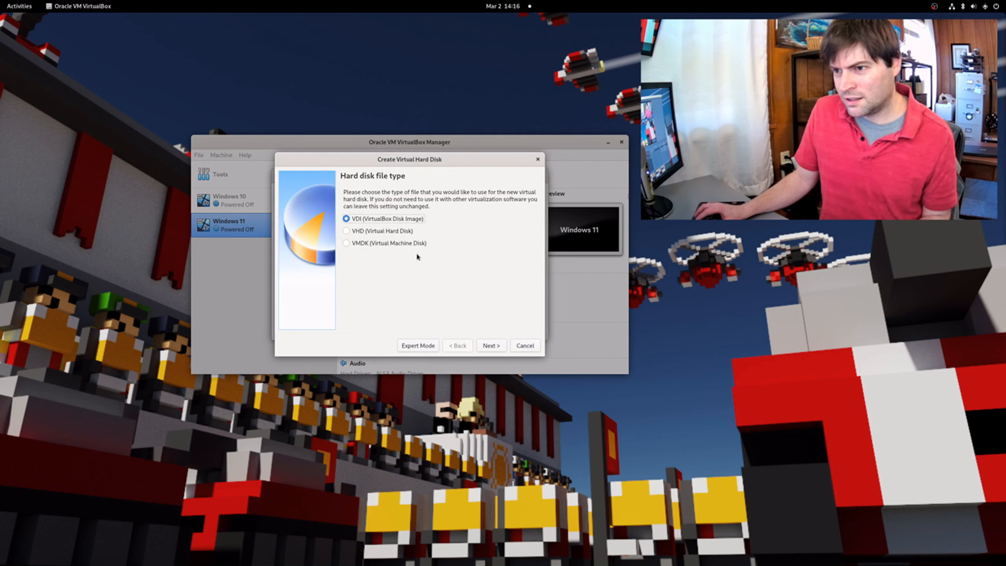
{"action": "left_click", "coordinate": [491, 344]}
{"action": "left_click", "coordinate": [491, 344]}
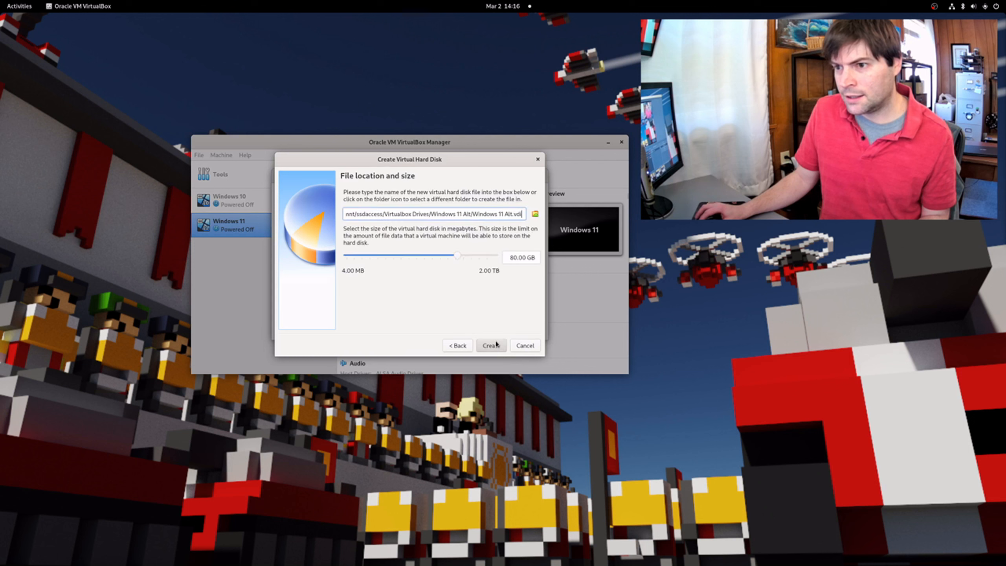
{"action": "left_click", "coordinate": [494, 346]}
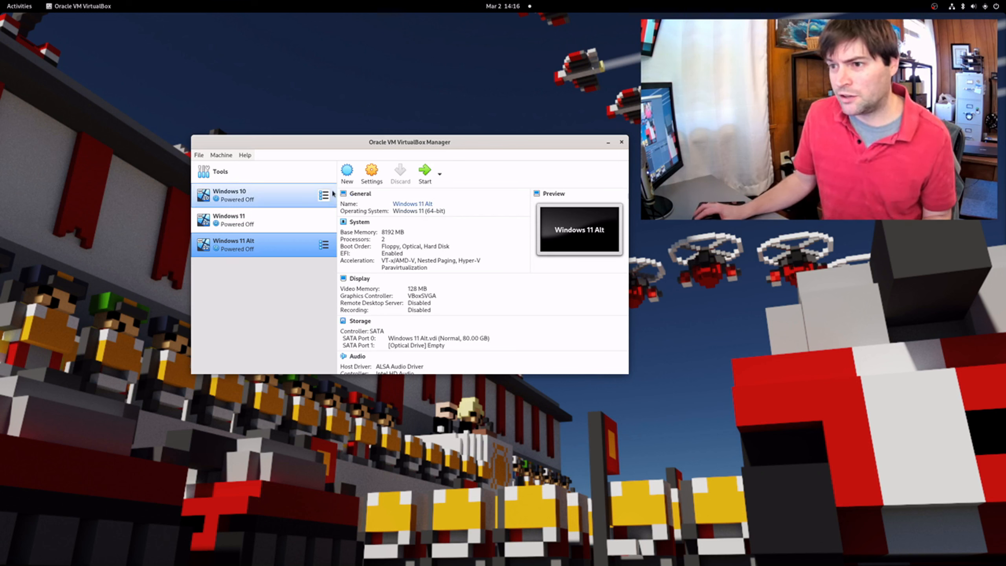
Insert Win11_English_x64v1.iso into the VM's empty optical drive and save the settings
{"action": "left_click", "coordinate": [372, 173]}
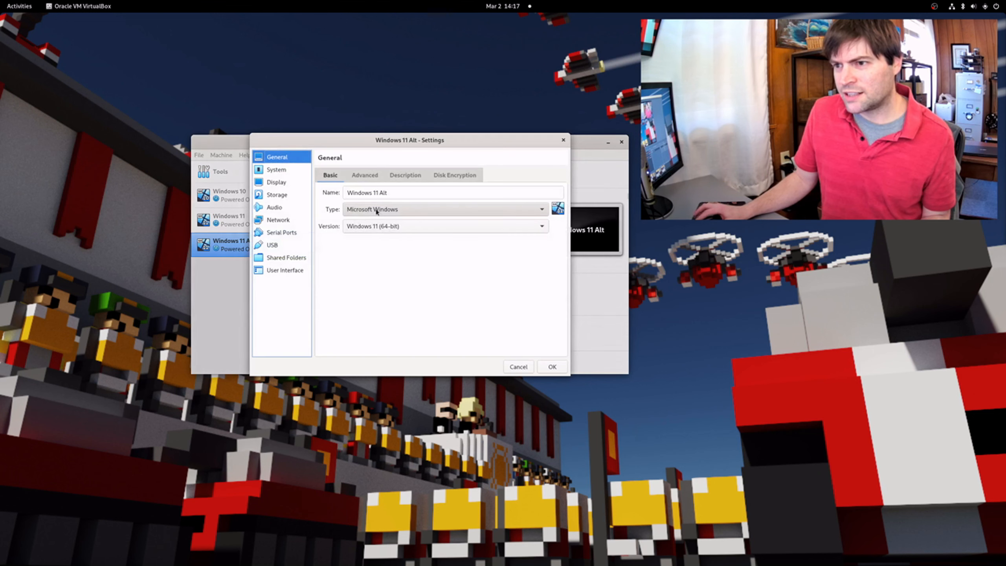
{"action": "left_click", "coordinate": [276, 193]}
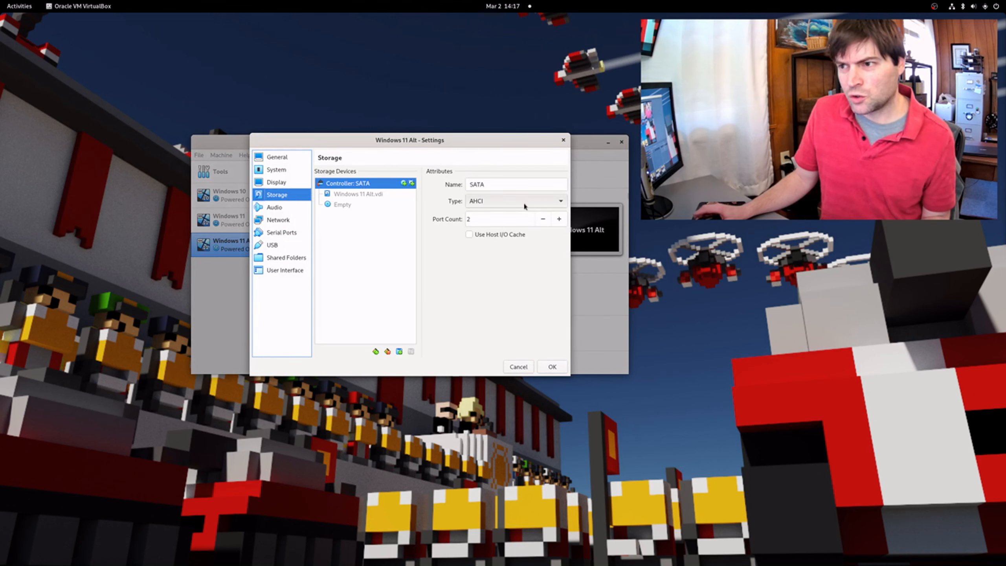
{"action": "left_click", "coordinate": [374, 194]}
{"action": "left_click", "coordinate": [364, 205]}
{"action": "left_click", "coordinate": [559, 184]}
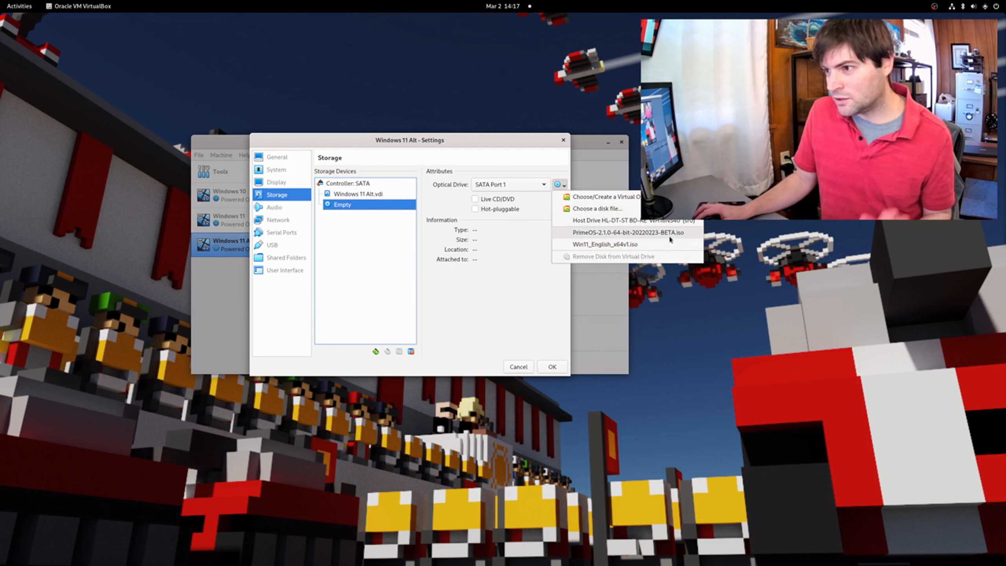
{"action": "left_click", "coordinate": [640, 244]}
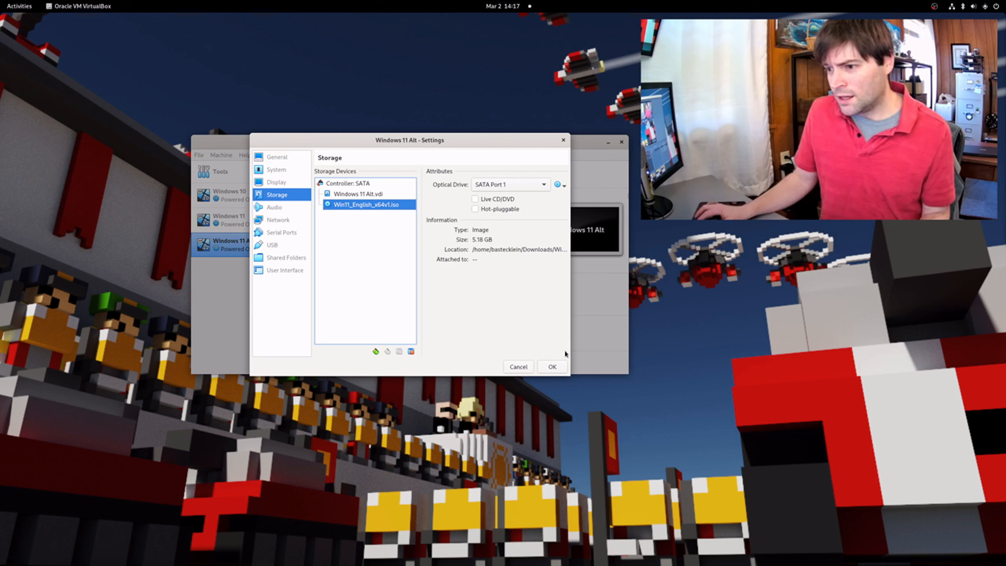
{"action": "left_click", "coordinate": [554, 369]}
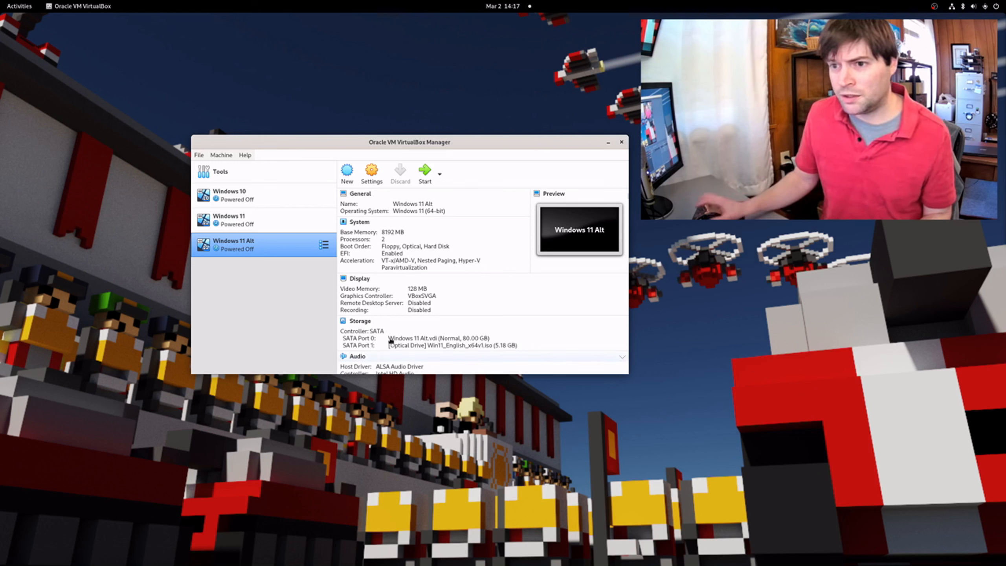
Start Windows 11 Alt, boot from the installer disc, and move the VM window to the upper left
{"action": "left_click", "coordinate": [424, 173]}
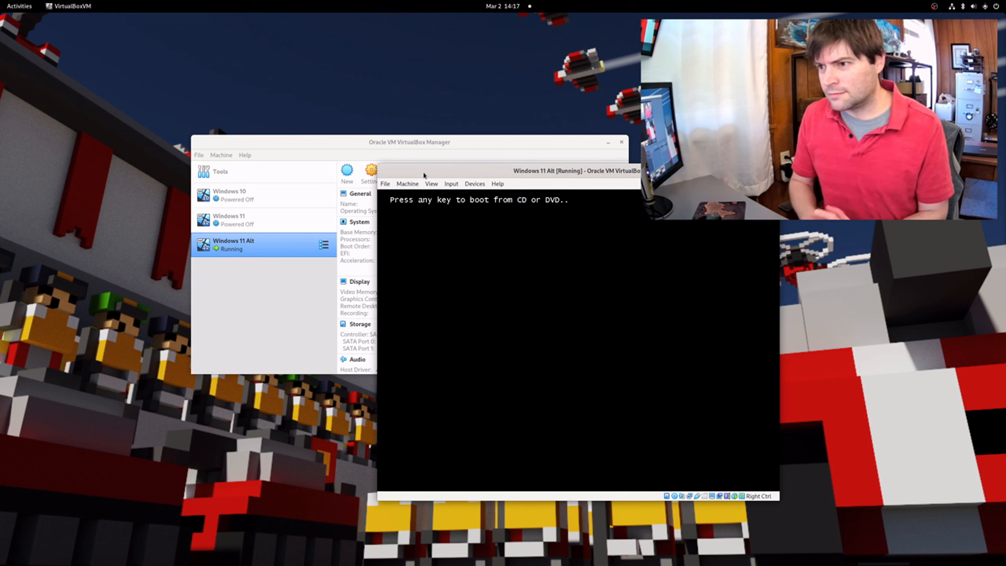
{"action": "key", "text": "space"}
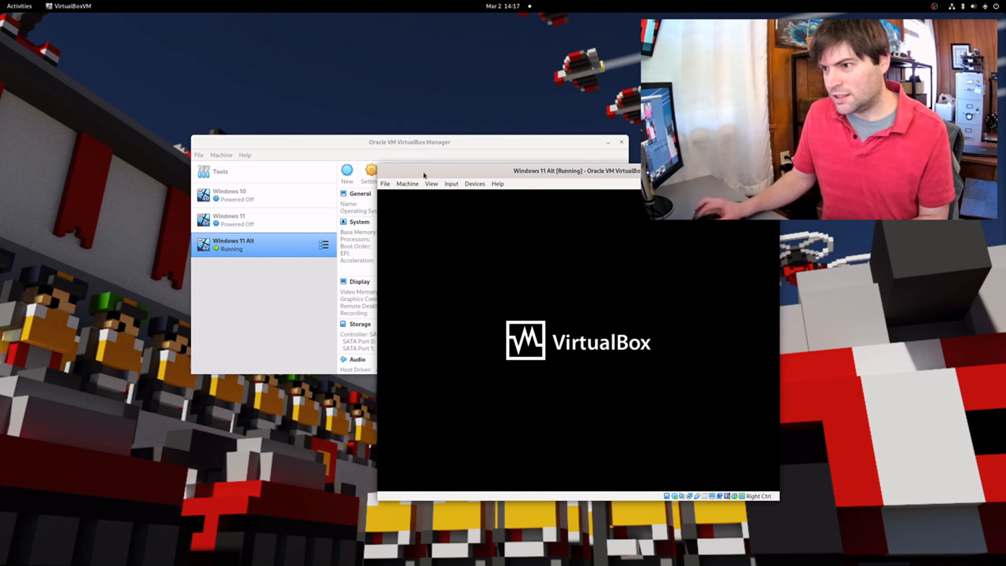
{"action": "left_click_drag", "start_coordinate": [536, 173], "coordinate": [381, 56]}
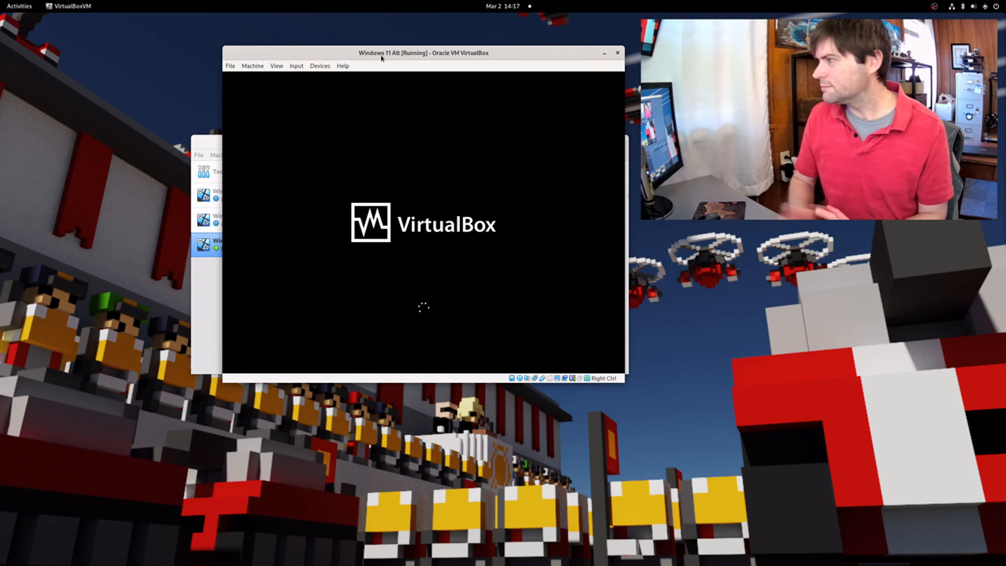
{"action": "left_click_drag", "start_coordinate": [484, 52], "coordinate": [328, 63]}
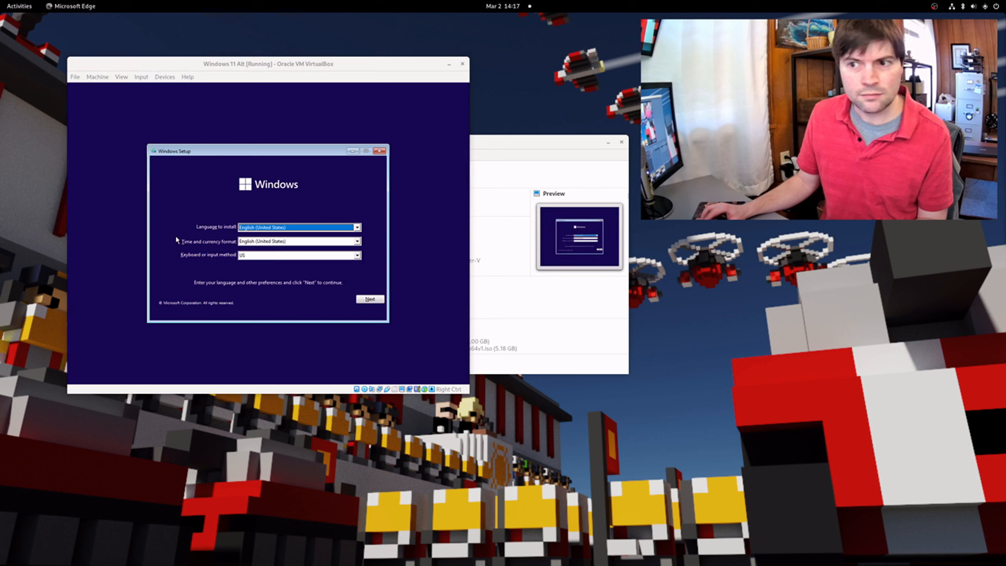
{"action": "left_click_drag", "start_coordinate": [334, 63], "coordinate": [340, 64]}
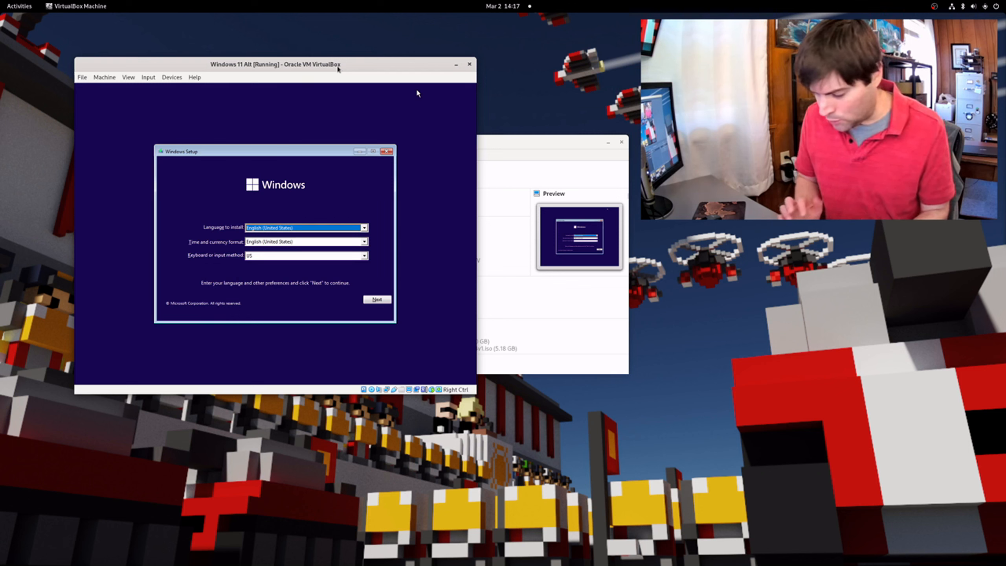
Open a setup command prompt with Shift+F10 and run regedit
{"action": "key", "text": "shift+F10"}
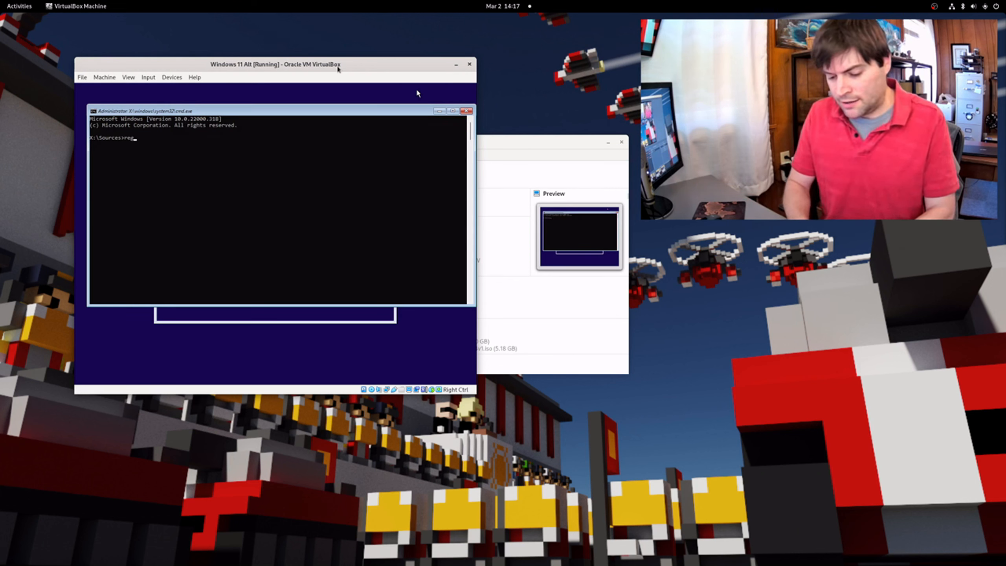
{"action": "type", "text": "regedit"}
{"action": "key", "text": "Return"}
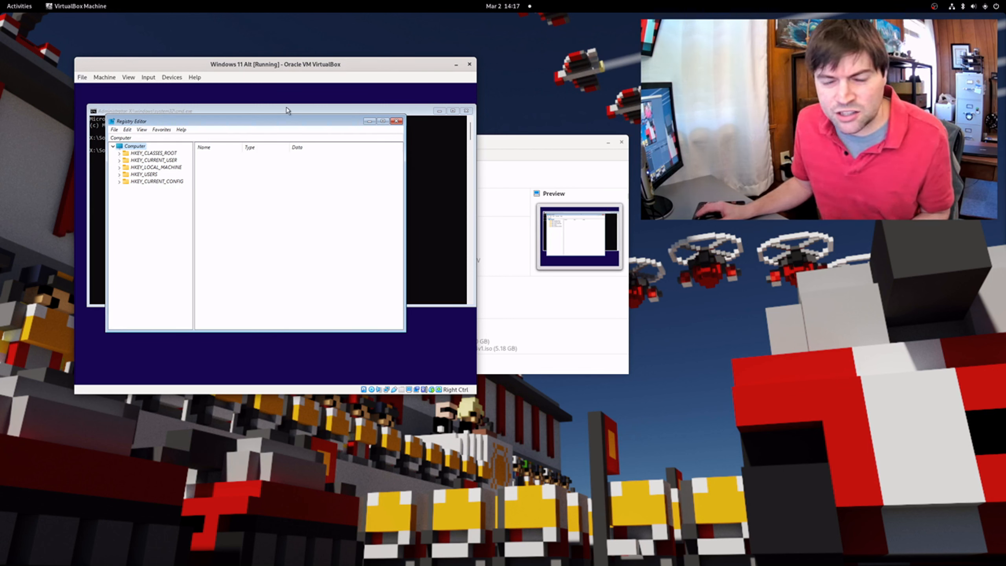
Navigate to HKEY_LOCAL_MACHINE\SYSTEM\Setup and create a new key under Setup
{"action": "left_click", "coordinate": [119, 168]}
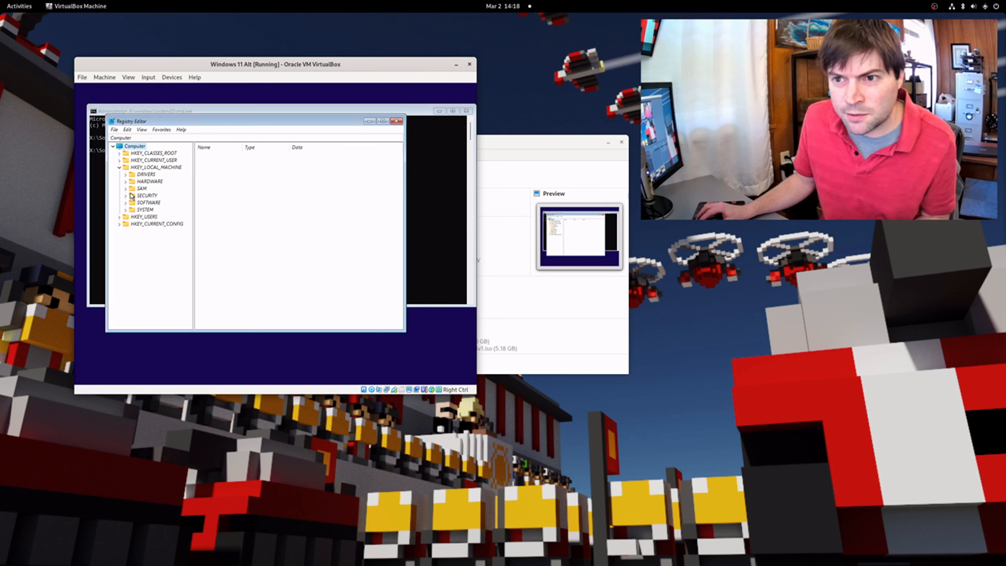
{"action": "left_click", "coordinate": [125, 209]}
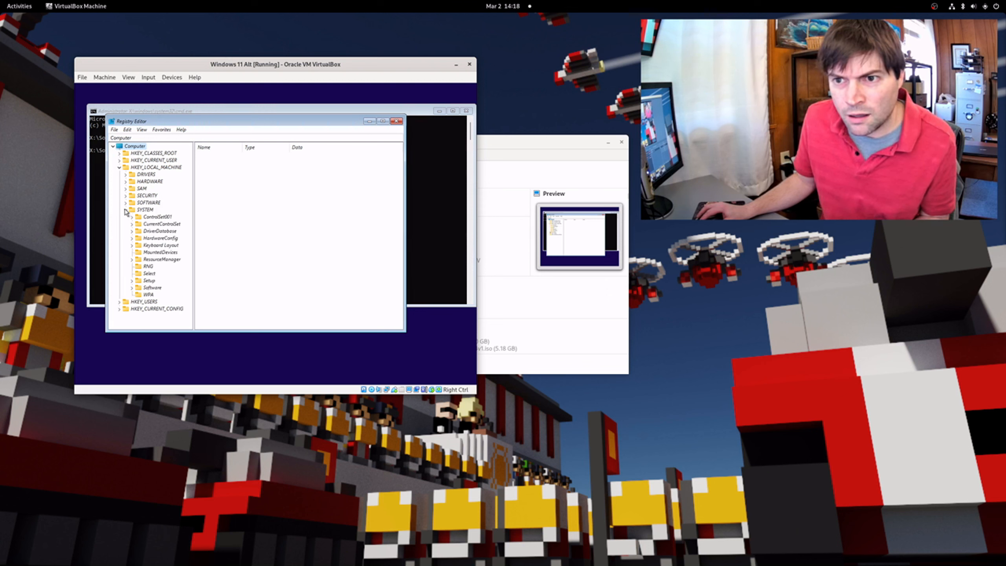
{"action": "left_click", "coordinate": [132, 281]}
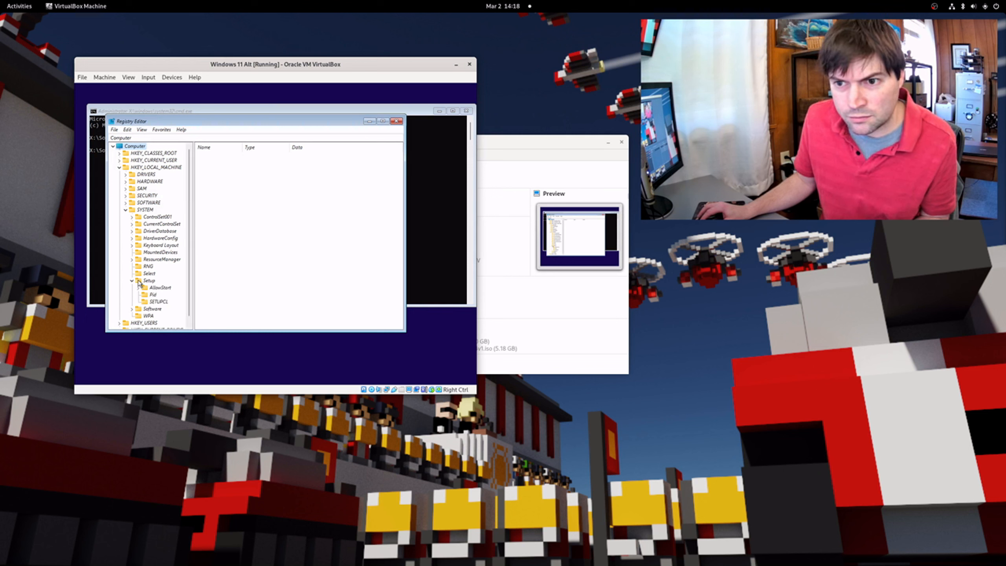
{"action": "left_click", "coordinate": [138, 282]}
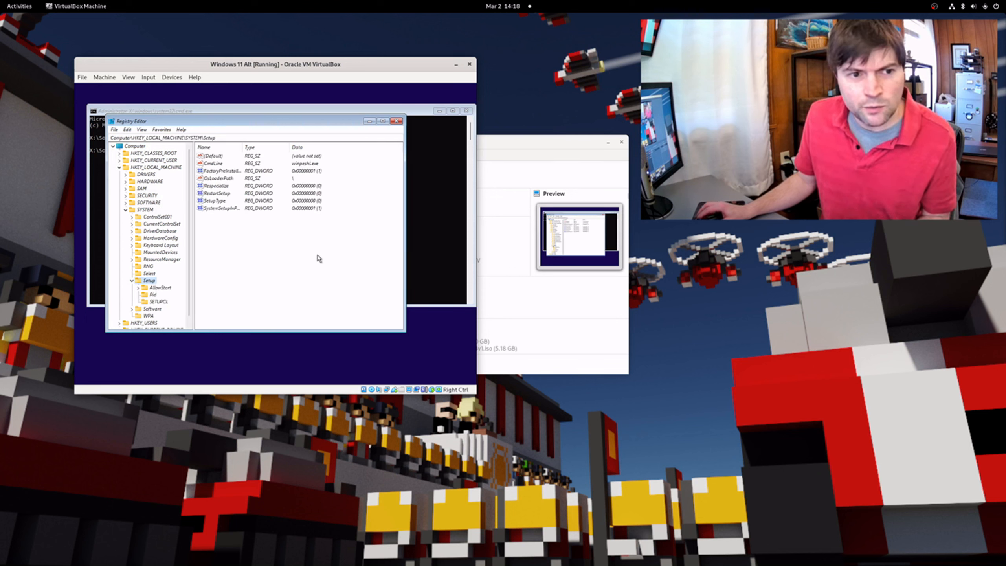
{"action": "right_click", "coordinate": [139, 283]}
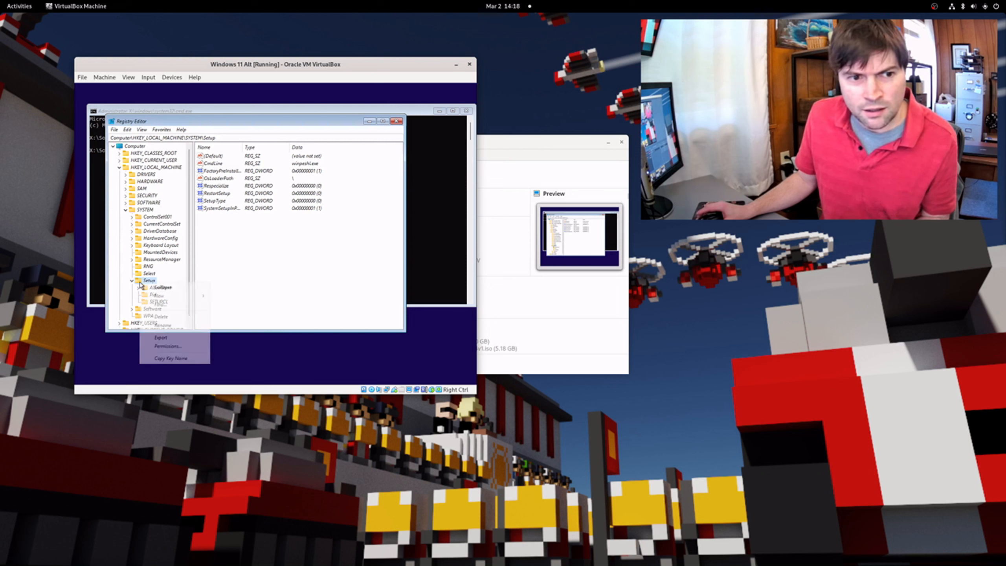
{"action": "mouse_move", "coordinate": [174, 295]}
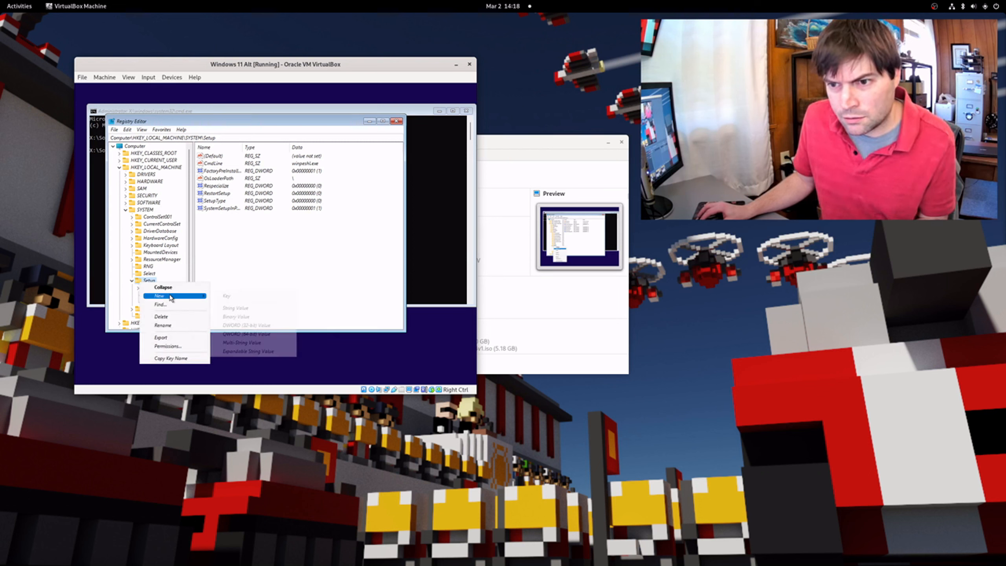
{"action": "left_click", "coordinate": [232, 300]}
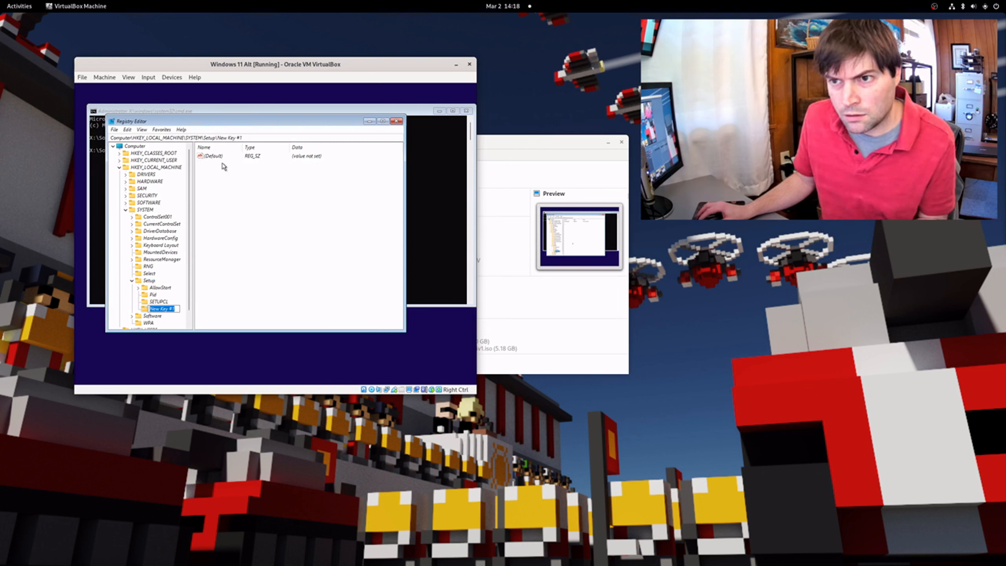
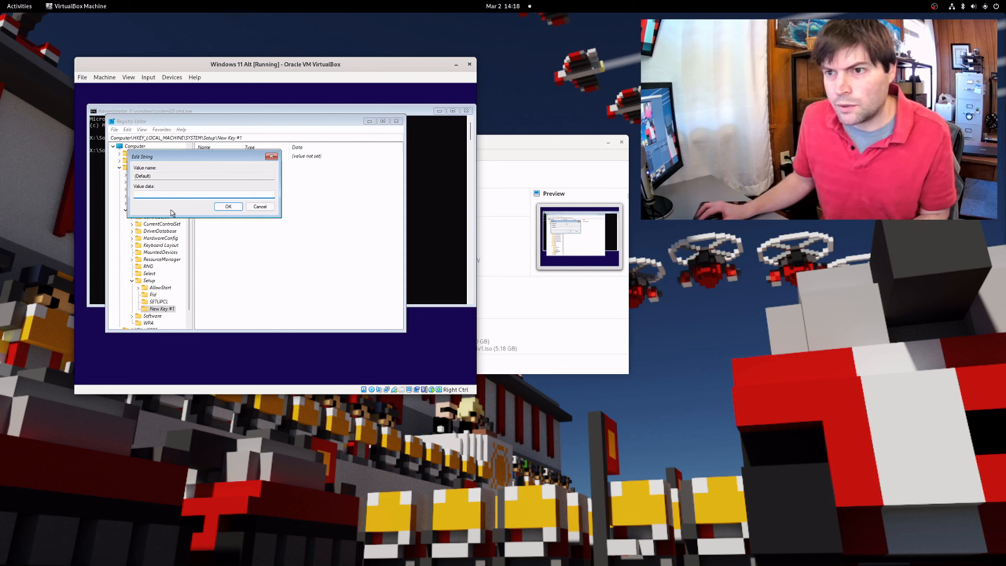
Enter LabConfig as the data of the (Default) value under the new key
{"action": "left_click", "coordinate": [253, 209]}
{"action": "right_click", "coordinate": [216, 157]}
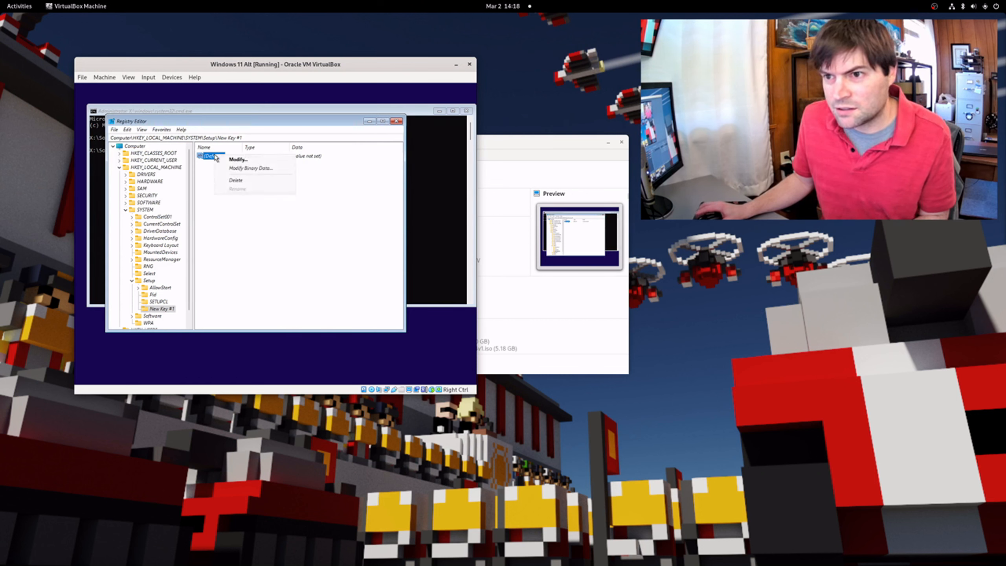
{"action": "left_click", "coordinate": [282, 161]}
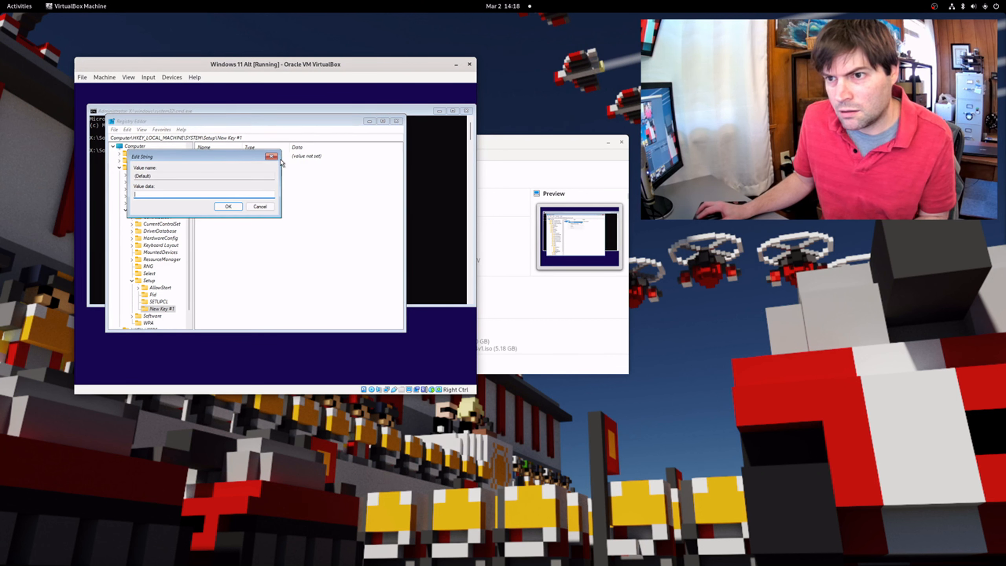
{"action": "left_click", "coordinate": [202, 179]}
{"action": "left_click", "coordinate": [166, 192]}
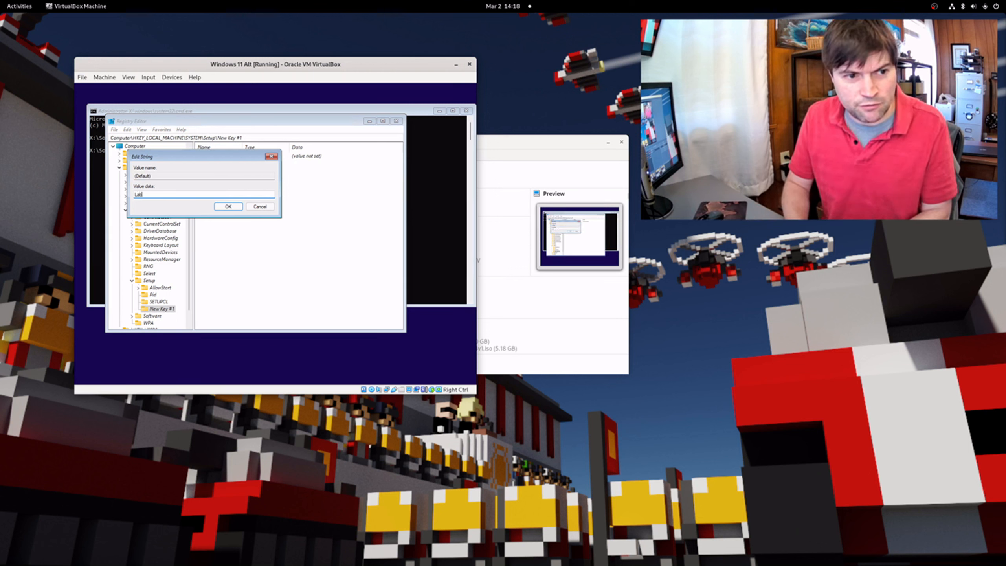
{"action": "type", "text": "LabConfig"}
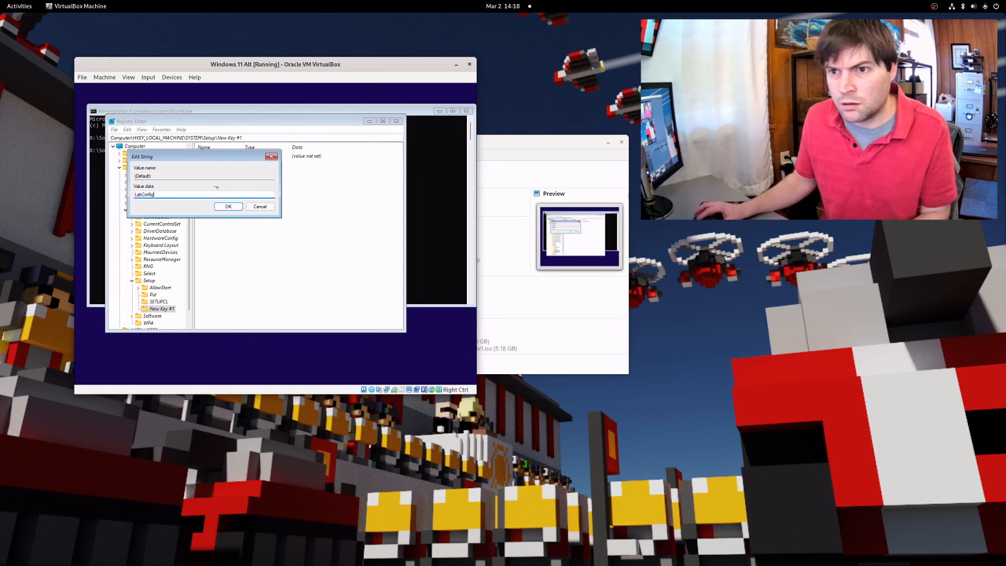
{"action": "left_click", "coordinate": [228, 207]}
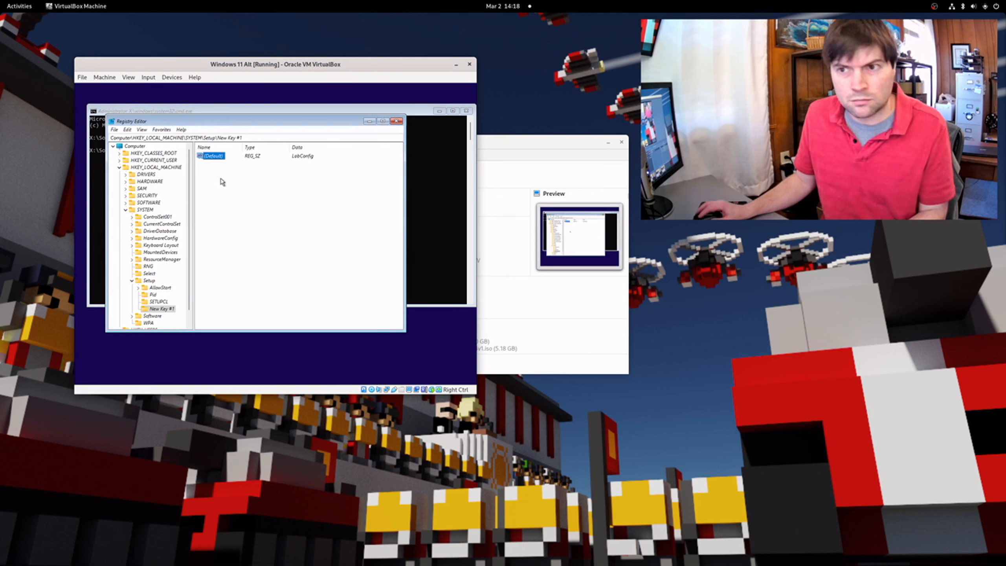
Rename New Key #1 to LabConfig and delete its (Default) value data
{"action": "right_click", "coordinate": [210, 157]}
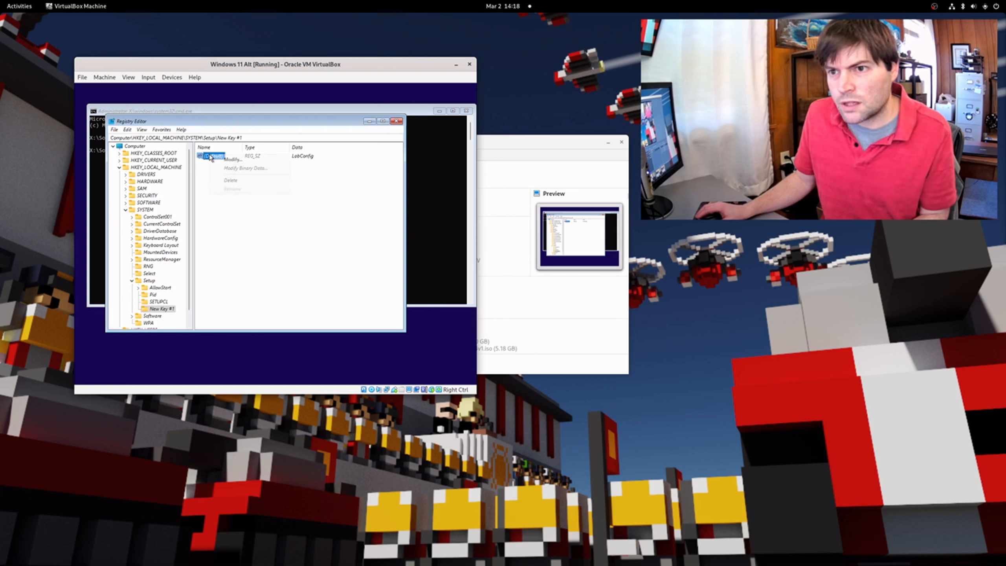
{"action": "left_click", "coordinate": [166, 310]}
{"action": "right_click", "coordinate": [166, 310]}
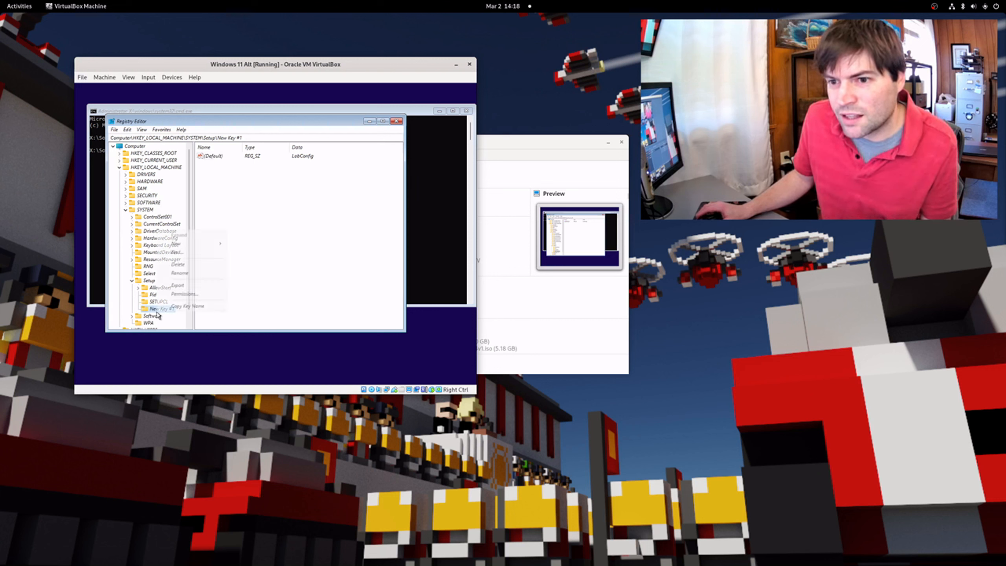
{"action": "left_click", "coordinate": [193, 273]}
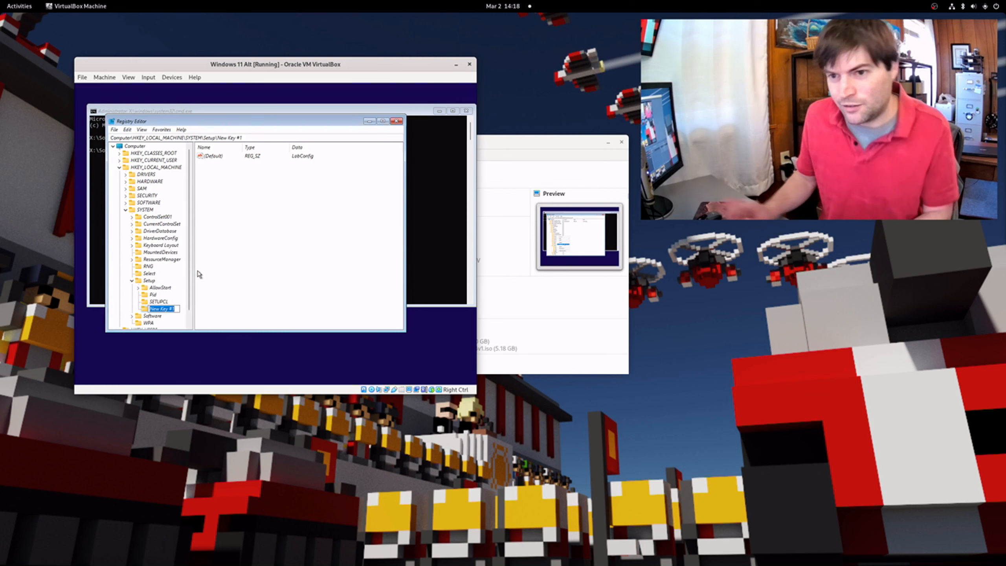
{"action": "type", "text": "LabConf"}
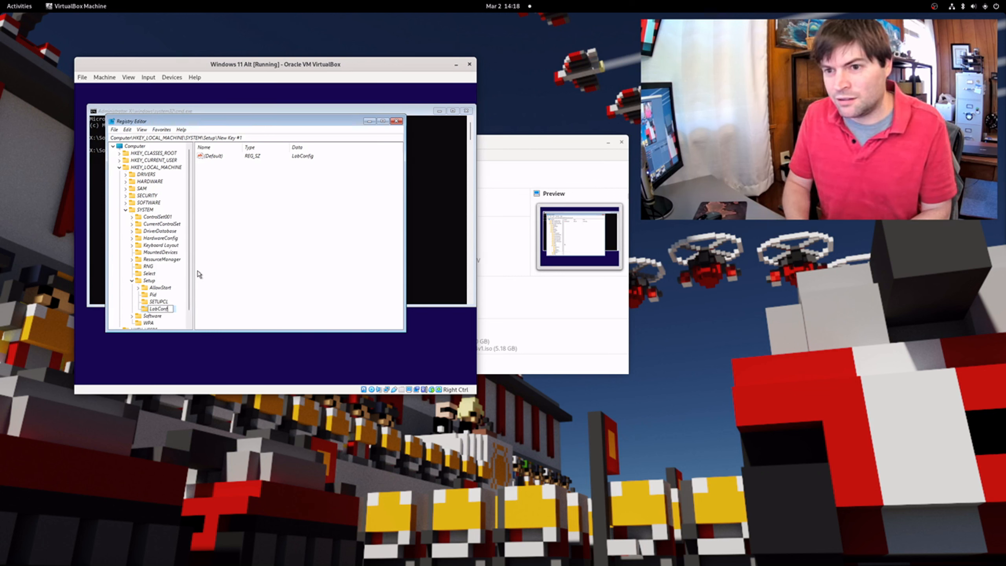
{"action": "type", "text": "ig"}
{"action": "key", "text": "Return"}
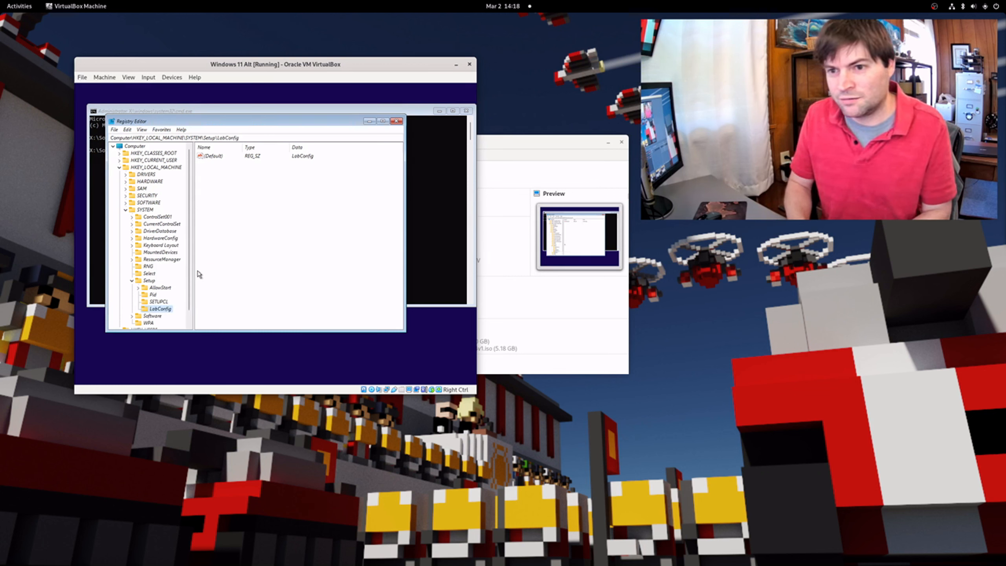
{"action": "left_click", "coordinate": [209, 157]}
{"action": "key", "text": "Delete"}
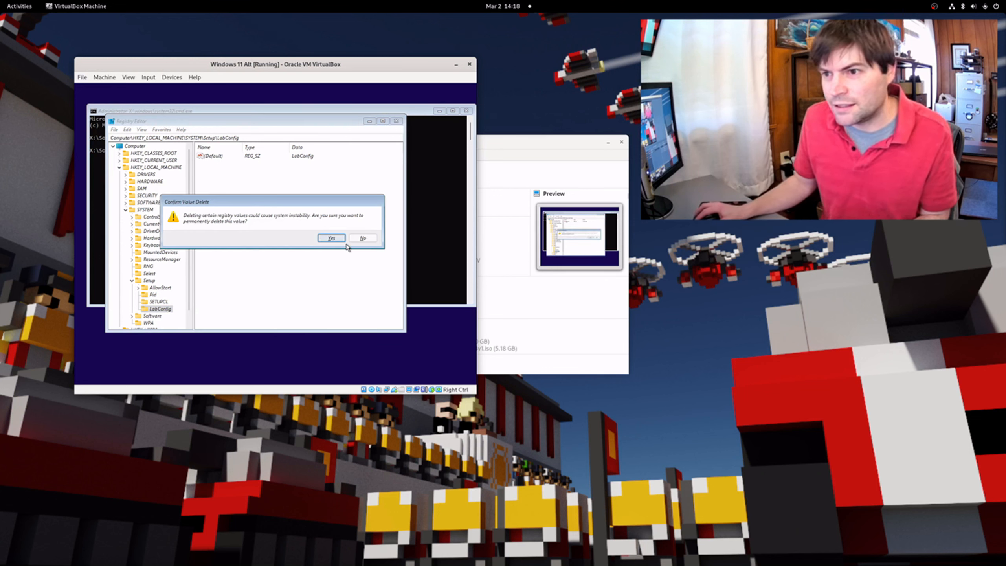
{"action": "left_click", "coordinate": [332, 238]}
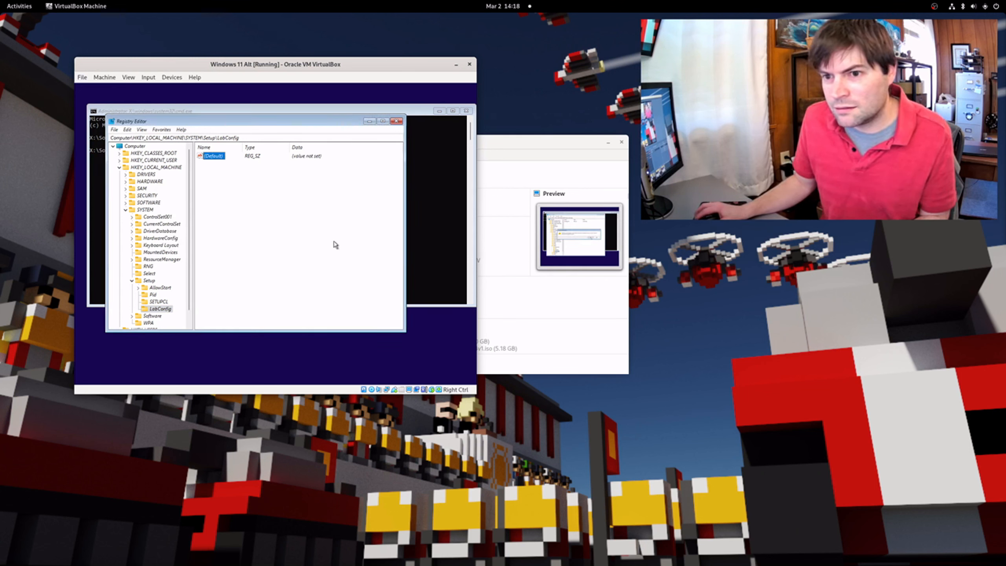
Add a BypassTPMCheck DWORD (32-bit) value under LabConfig with data 1
{"action": "right_click", "coordinate": [158, 310]}
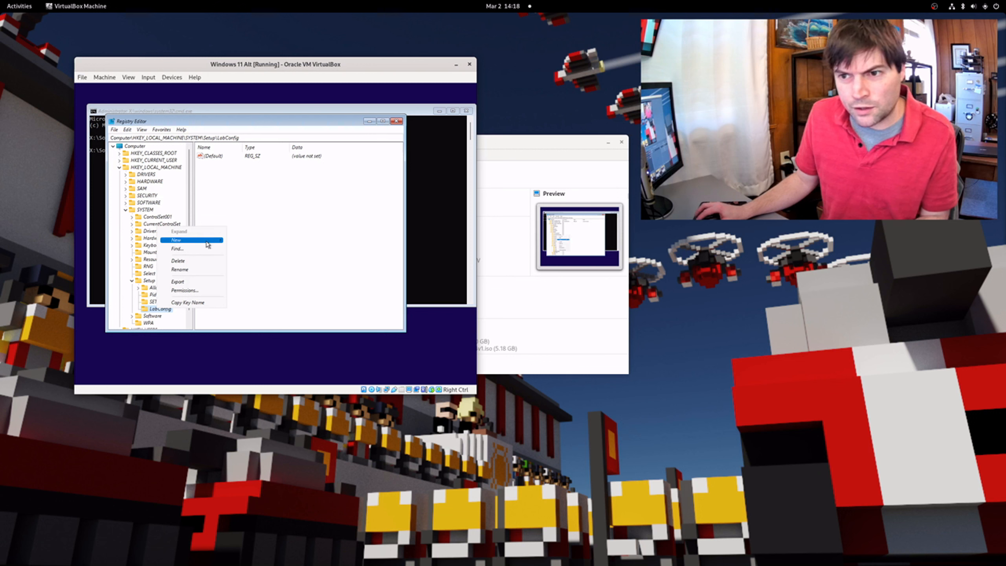
{"action": "mouse_move", "coordinate": [208, 245]}
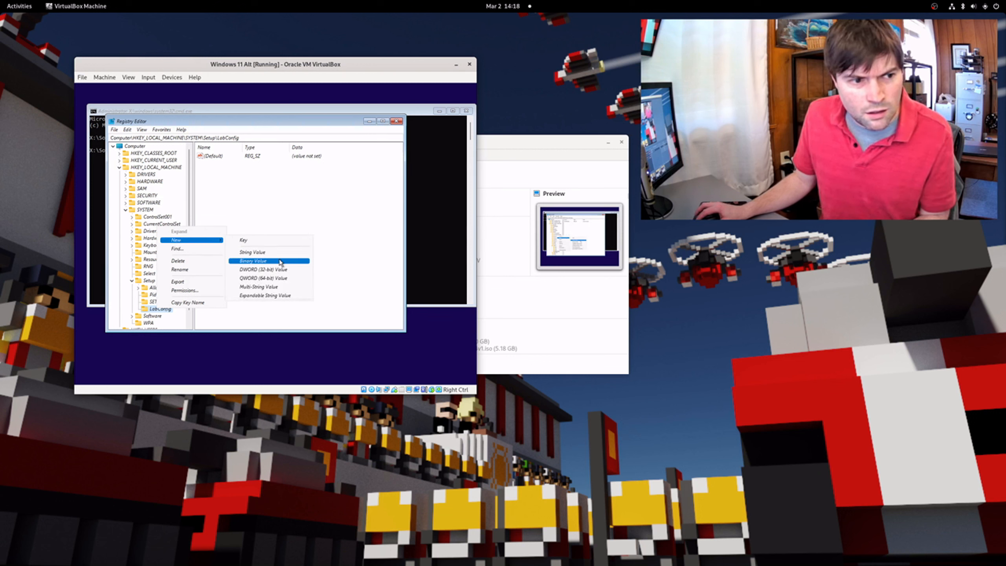
{"action": "left_click", "coordinate": [291, 272]}
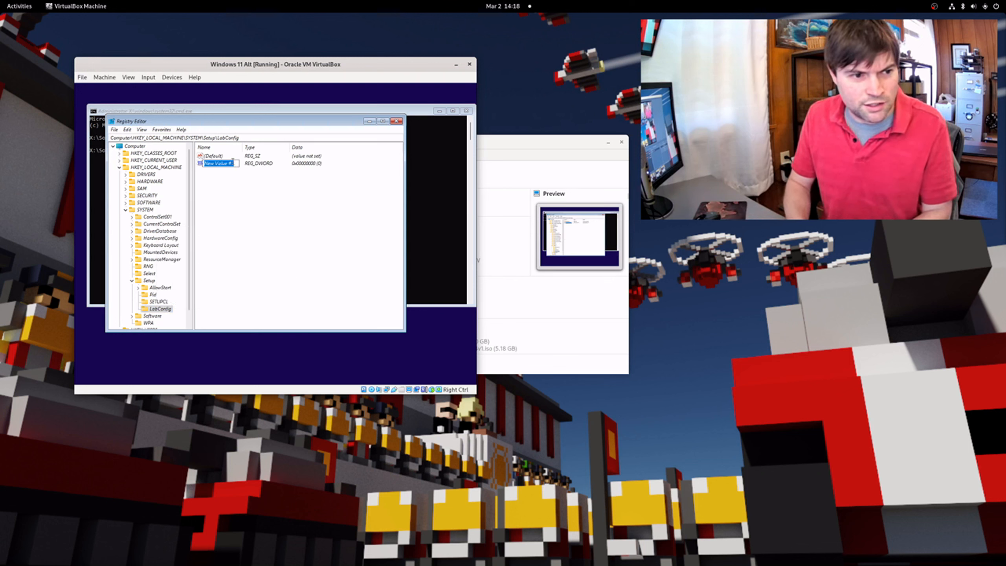
{"action": "type", "text": "BypassTPMCheck"}
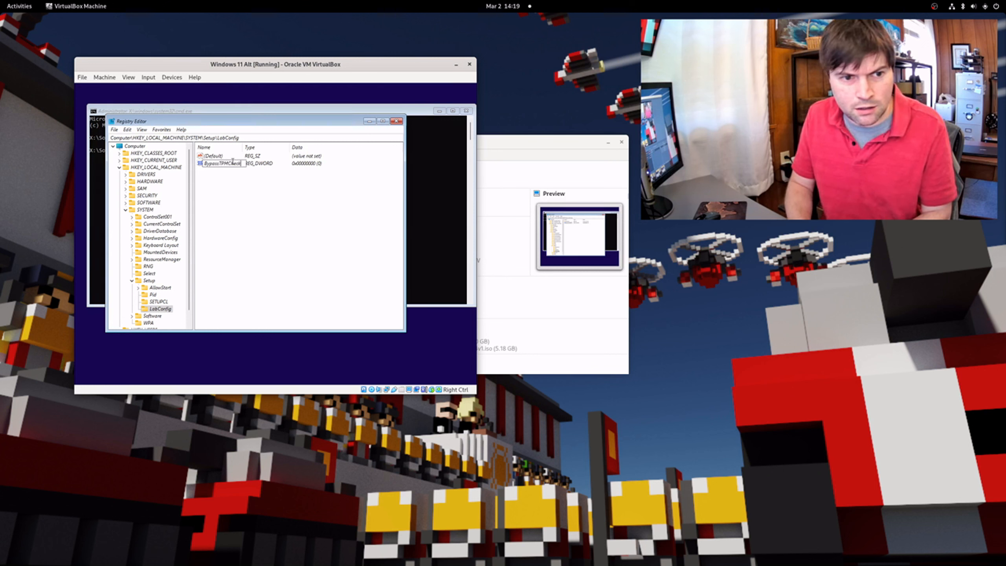
{"action": "key", "text": "Return"}
{"action": "double_click", "coordinate": [233, 163]}
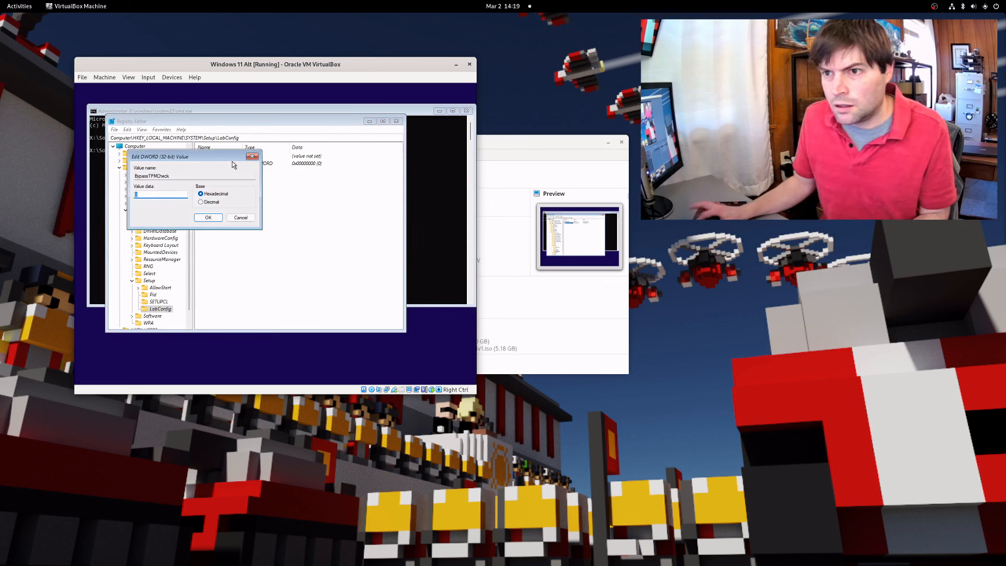
{"action": "type", "text": "1"}
{"action": "left_click", "coordinate": [209, 217]}
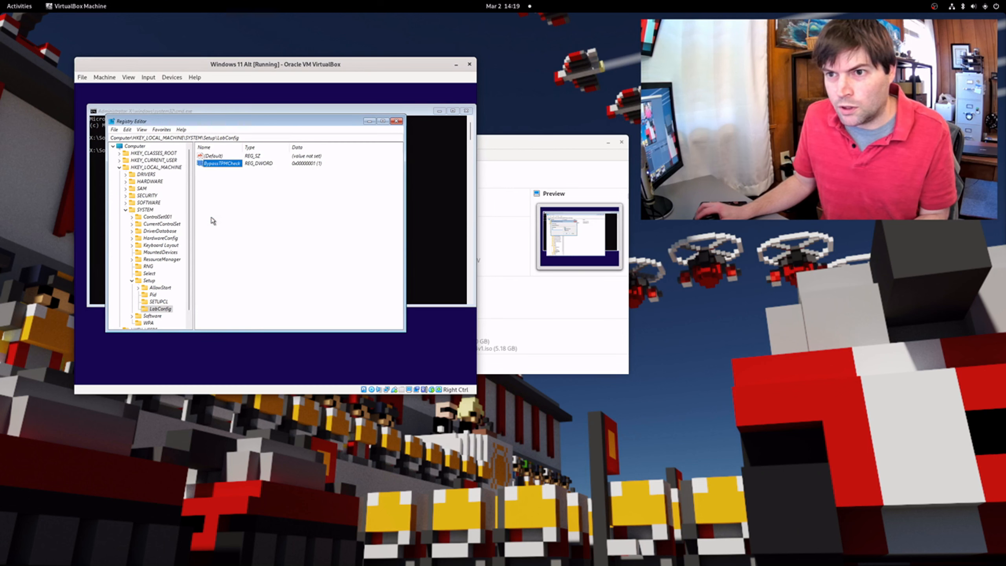
Add a BypassSecureBootCheck DWORD (32-bit) value under LabConfig with data 1
{"action": "right_click", "coordinate": [153, 311]}
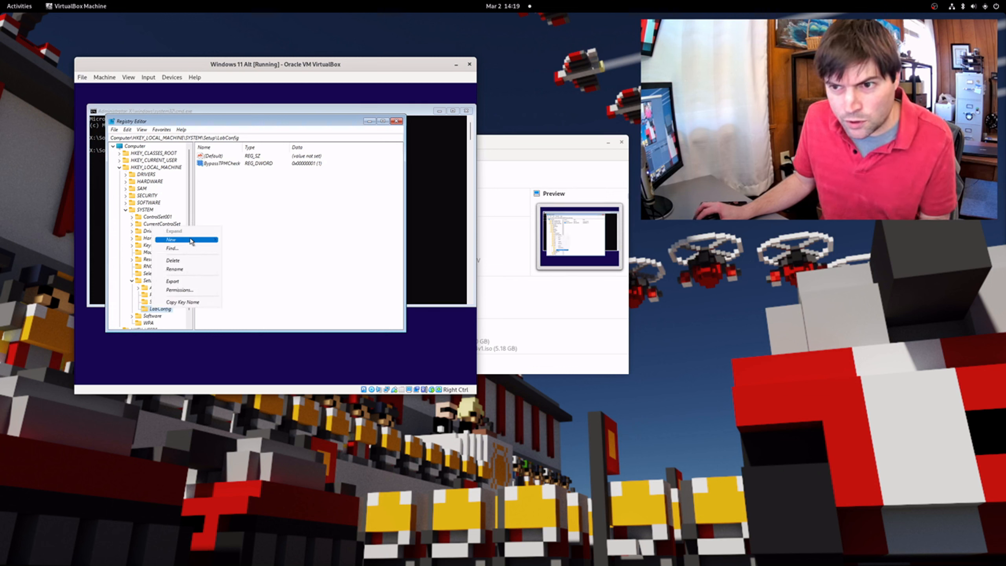
{"action": "mouse_move", "coordinate": [191, 241]}
{"action": "left_click", "coordinate": [272, 270]}
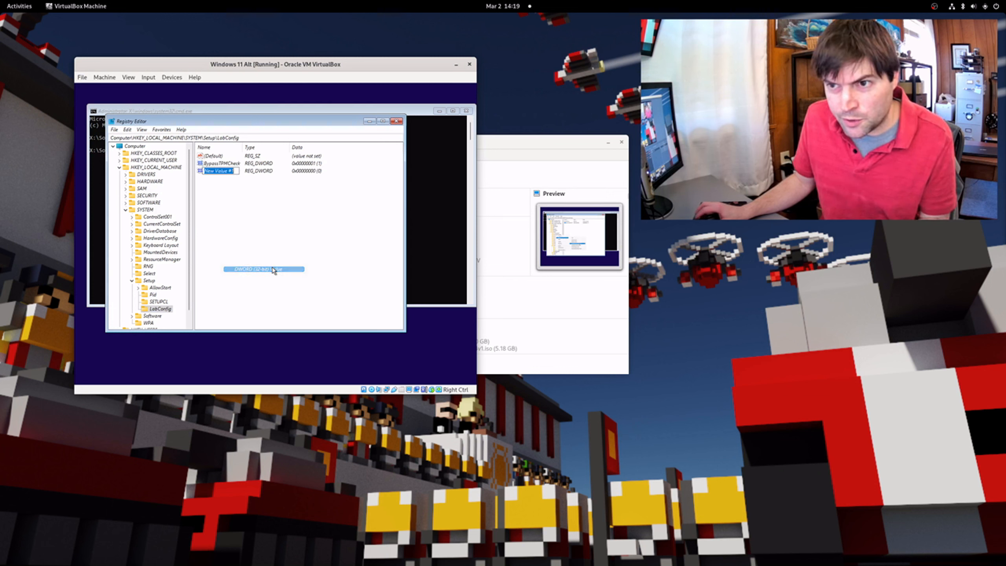
{"action": "type", "text": "By"}
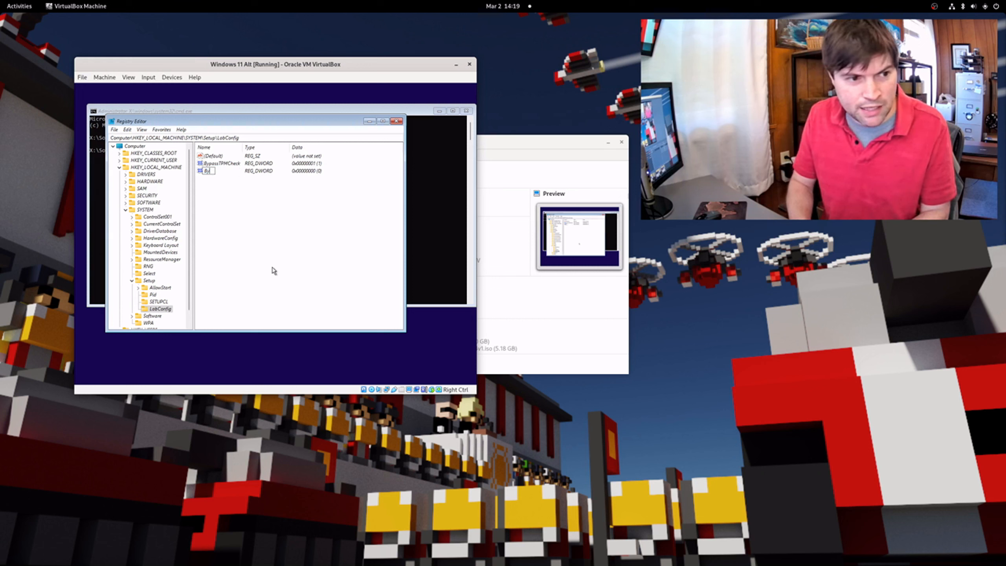
{"action": "type", "text": "passSecureBootCheck"}
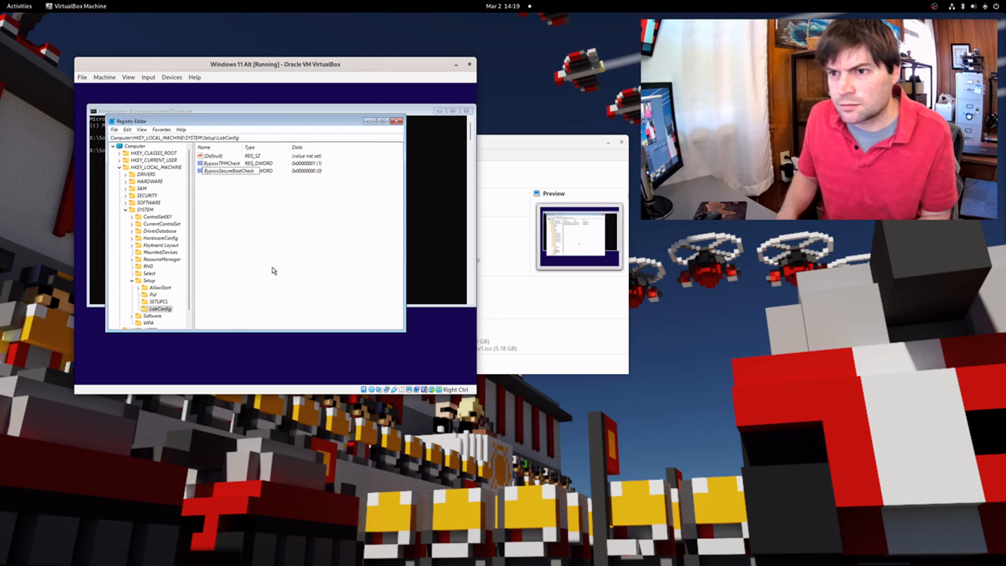
{"action": "key", "text": "Return"}
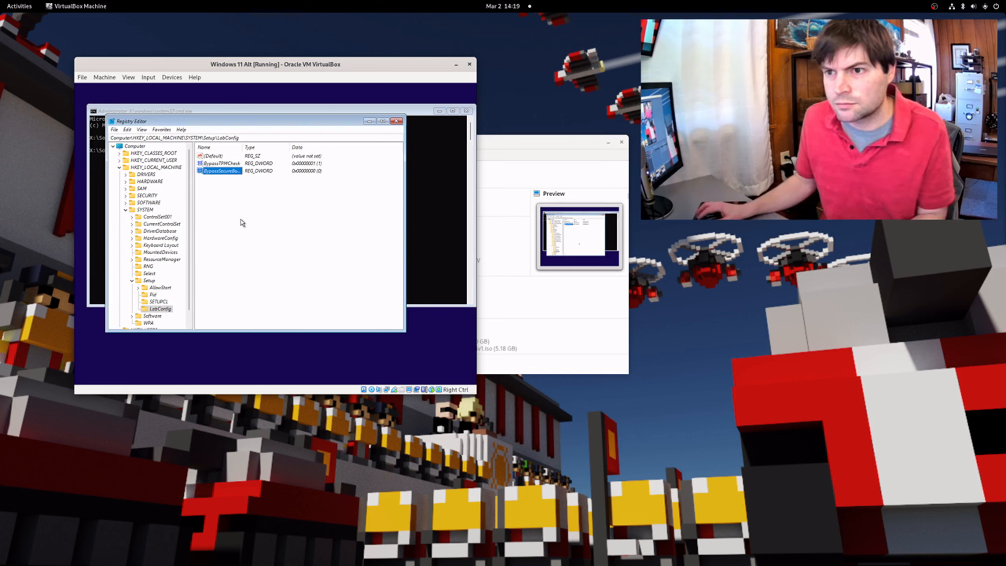
{"action": "double_click", "coordinate": [230, 170]}
{"action": "type", "text": "1"}
{"action": "left_click", "coordinate": [208, 217]}
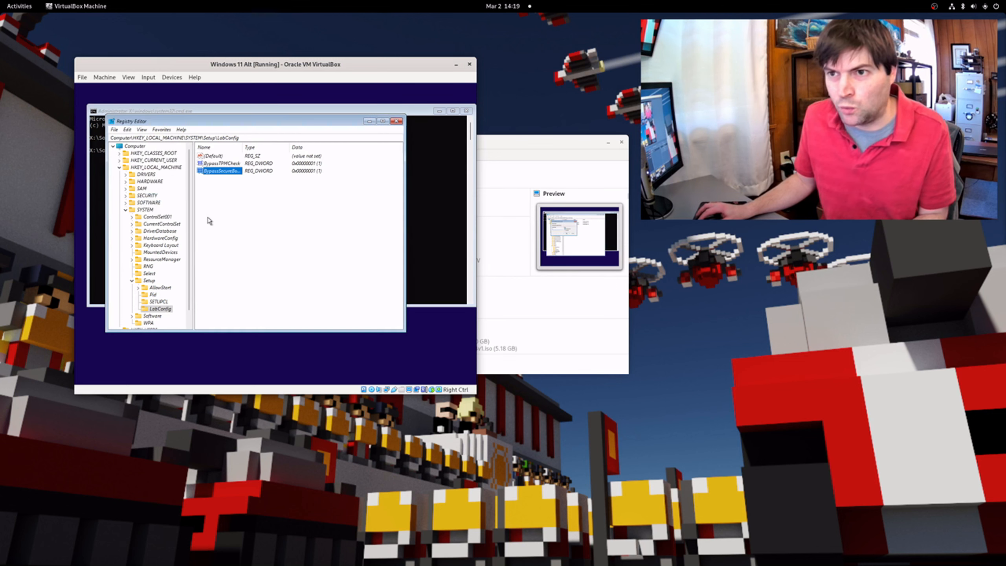
Close Registry Editor and the command prompt, then begin the Windows installation with Install now
{"action": "left_click", "coordinate": [396, 121]}
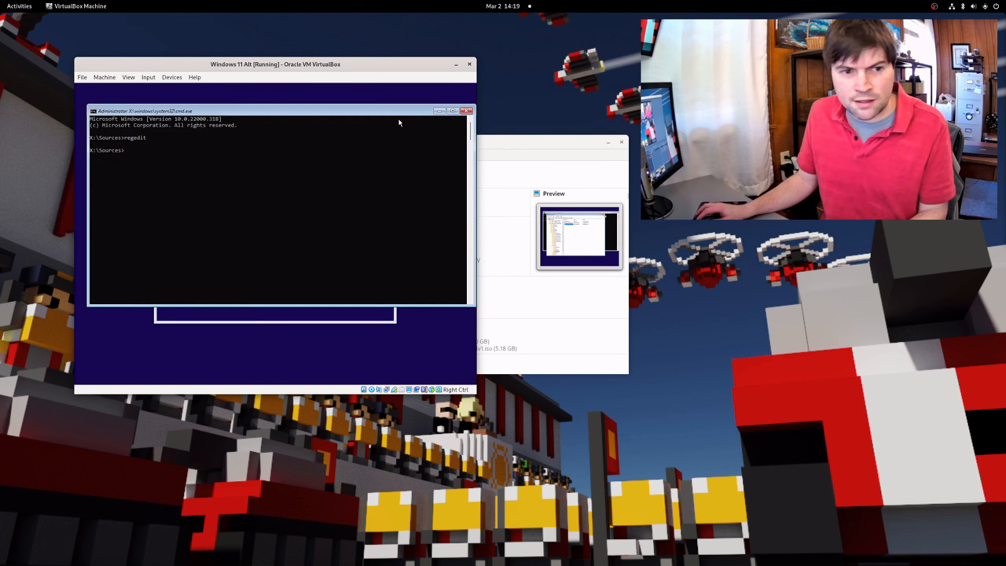
{"action": "left_click", "coordinate": [466, 111]}
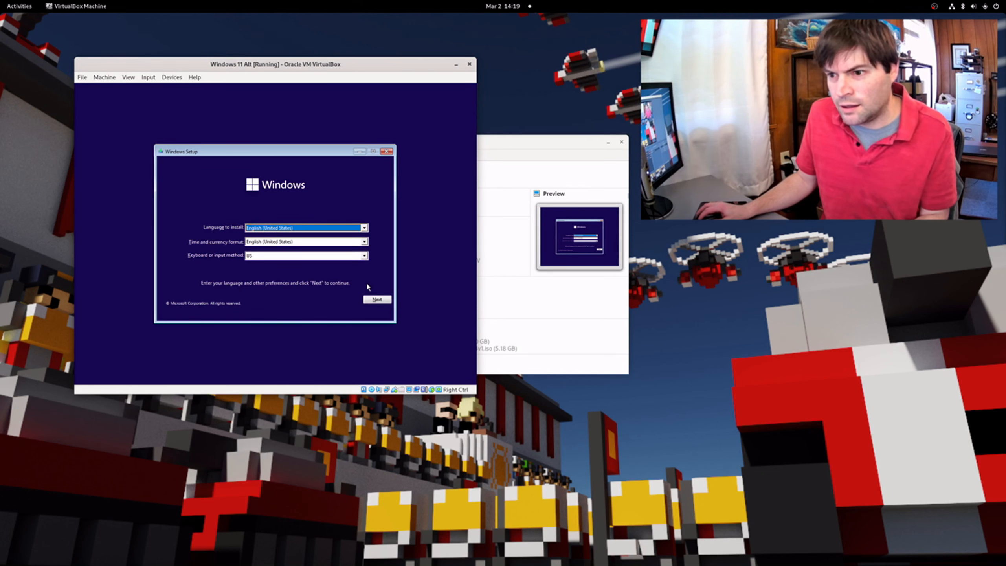
{"action": "left_click", "coordinate": [378, 300]}
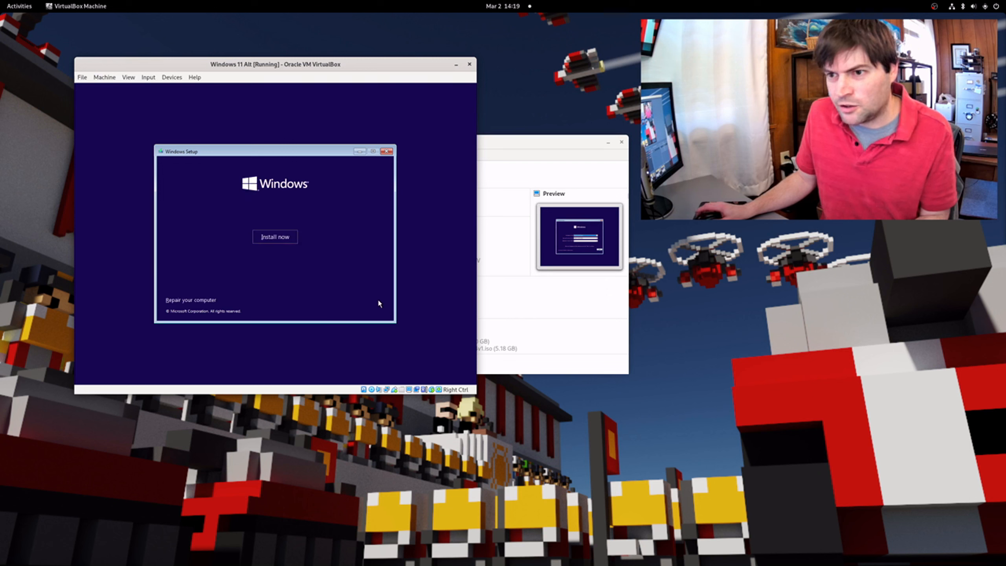
{"action": "left_click", "coordinate": [284, 237]}
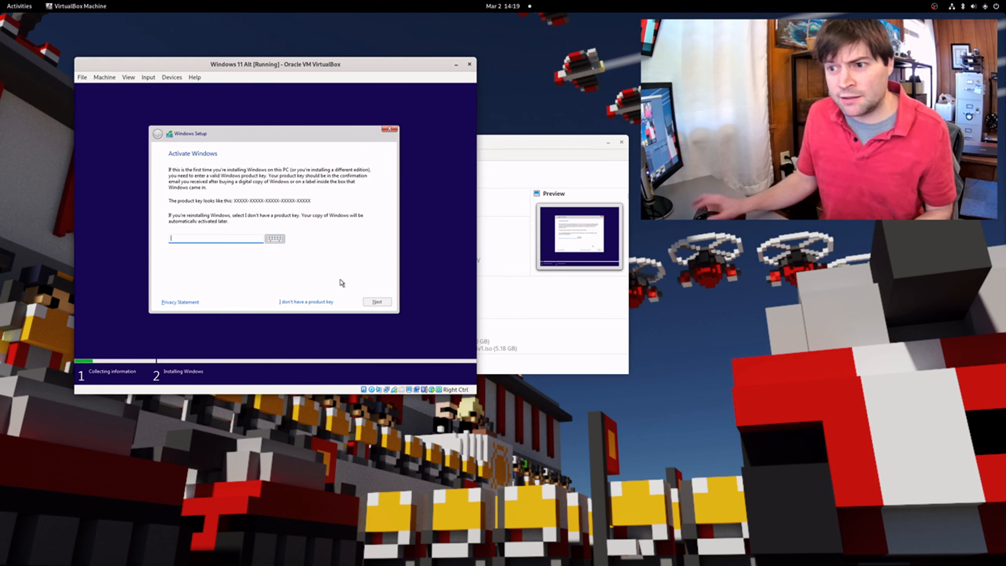
Skip the product key, choose Windows 11 Pro, and accept the license terms
{"action": "left_click", "coordinate": [305, 302]}
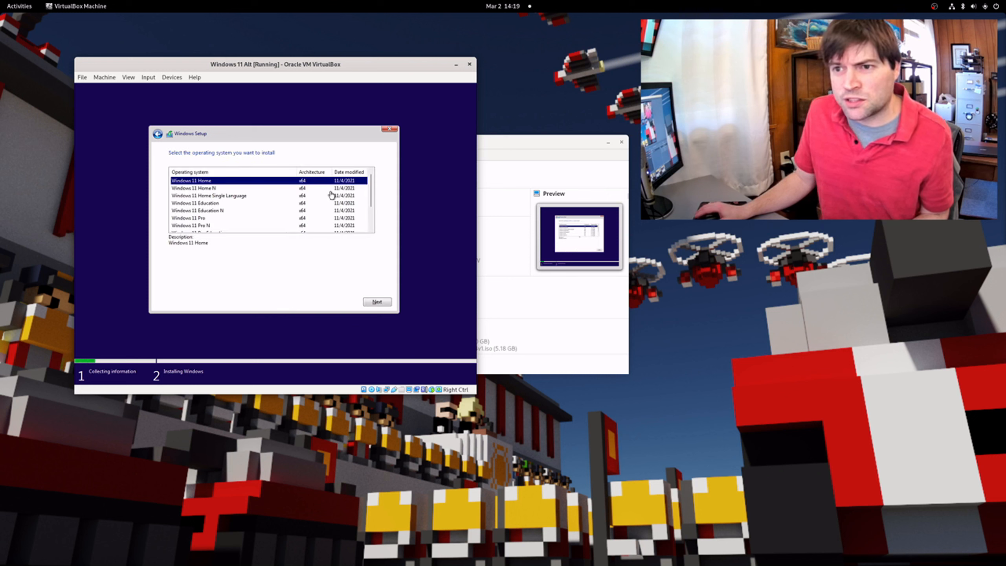
{"action": "scroll", "coordinate": [329, 198], "scroll_direction": "down", "scroll_amount": 2}
{"action": "left_click", "coordinate": [187, 189]}
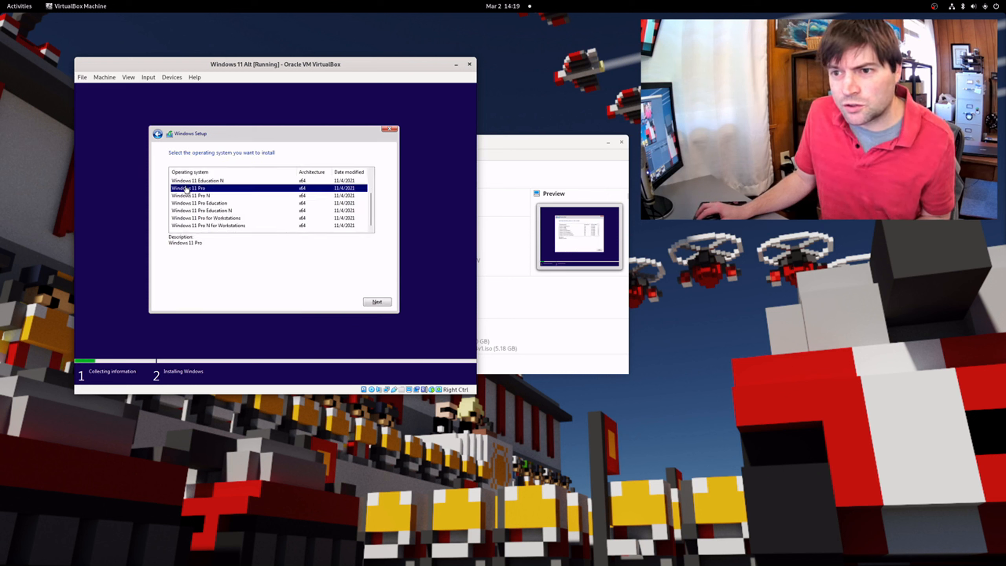
{"action": "left_click", "coordinate": [377, 301]}
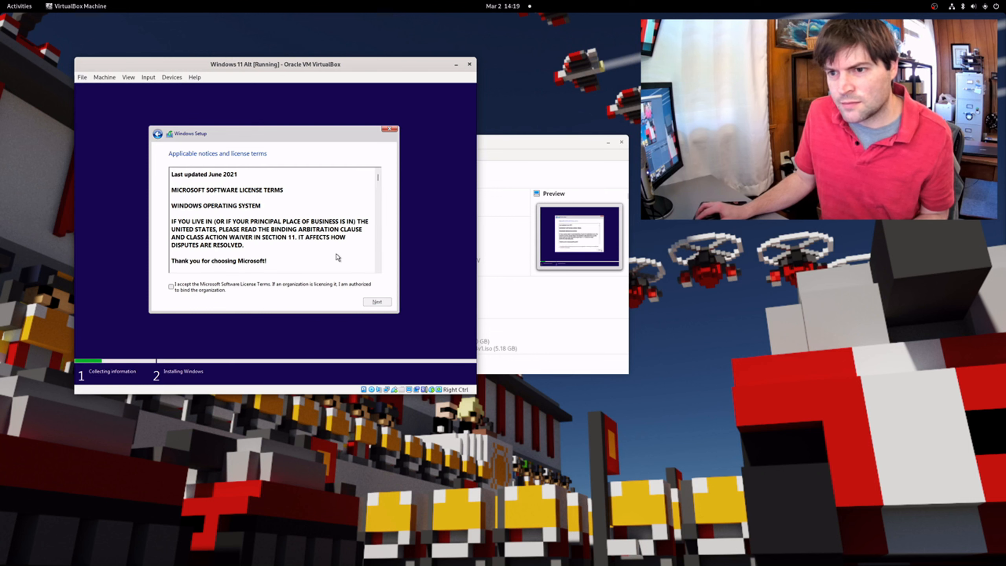
{"action": "left_click", "coordinate": [243, 288]}
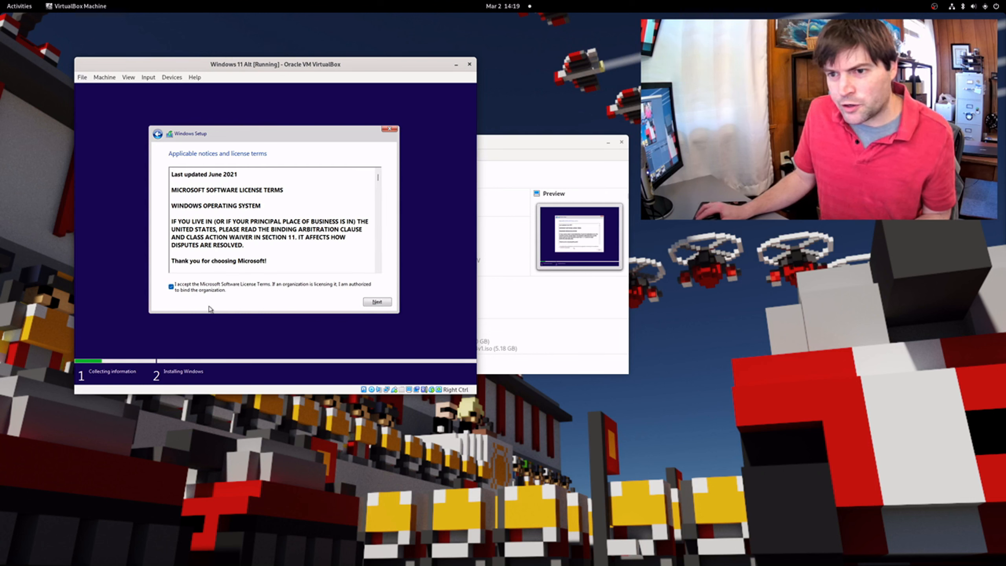
{"action": "left_click", "coordinate": [367, 303]}
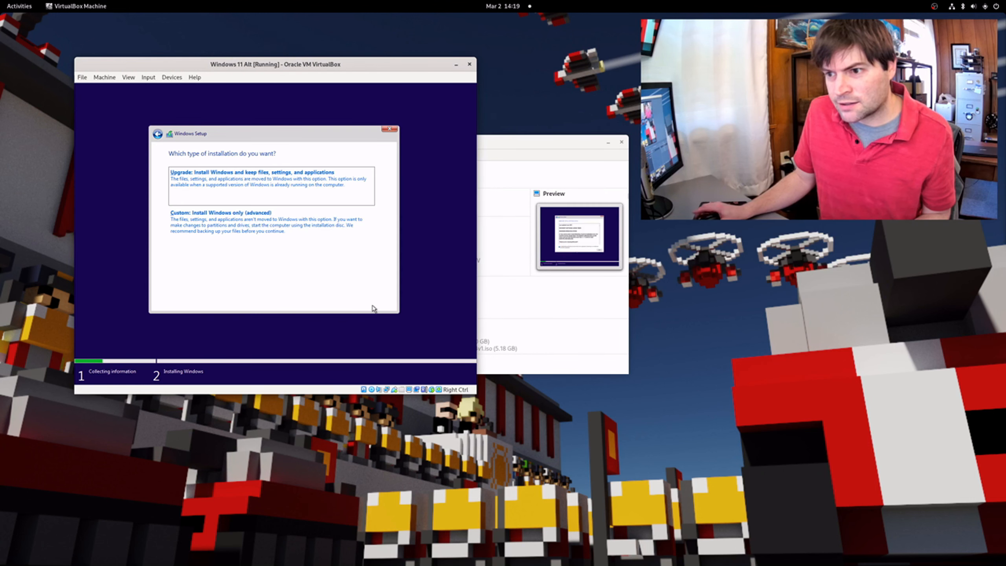
Choose Custom: Install Windows only and install onto Drive 0 Unallocated Space (80 GB)
{"action": "left_click", "coordinate": [198, 224]}
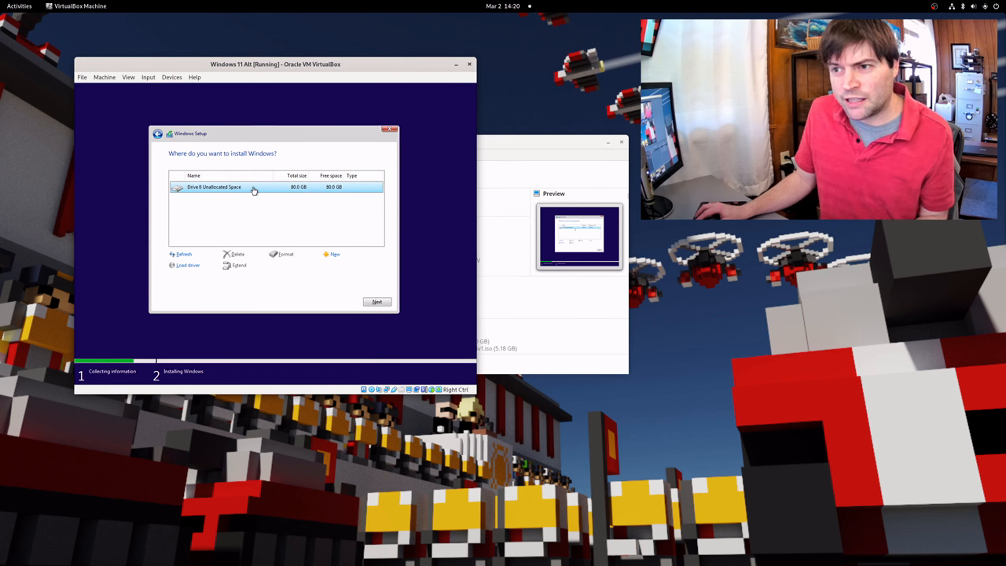
{"action": "left_click", "coordinate": [376, 303]}
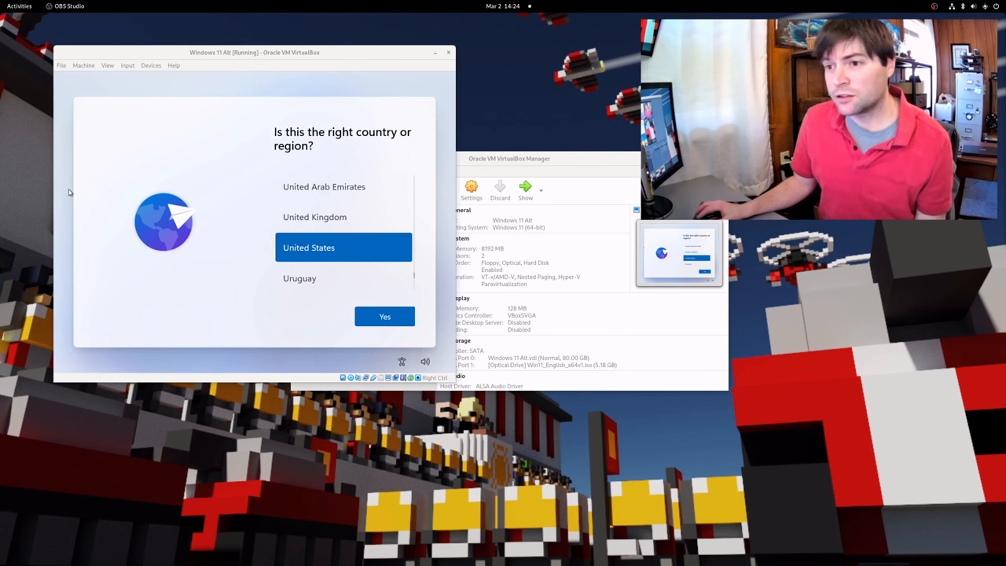
Confirm United States region and US keyboard layout, skipping a second layout
{"action": "key", "text": "super"}
{"action": "left_click", "coordinate": [257, 277]}
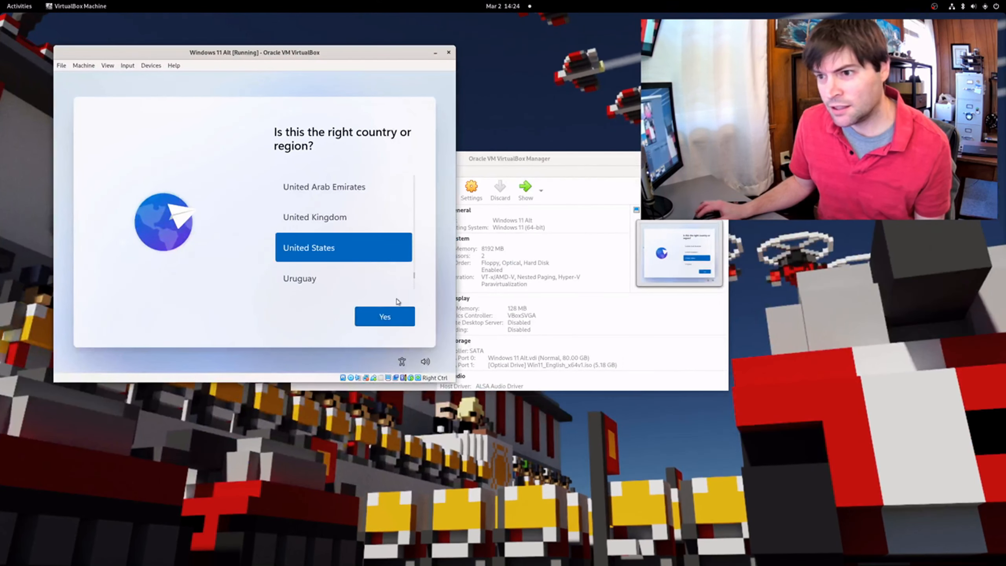
{"action": "left_click", "coordinate": [384, 317]}
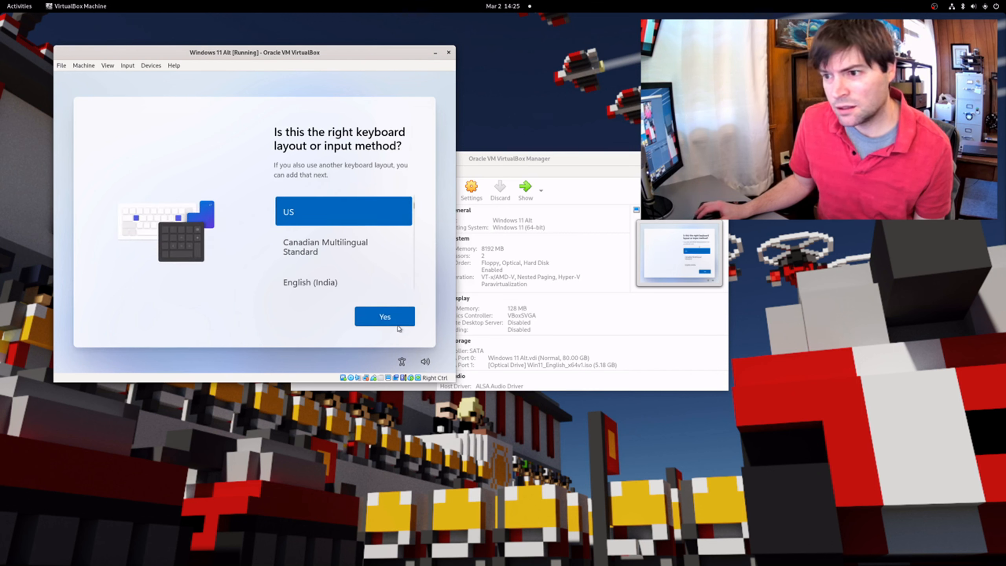
{"action": "left_click", "coordinate": [397, 325]}
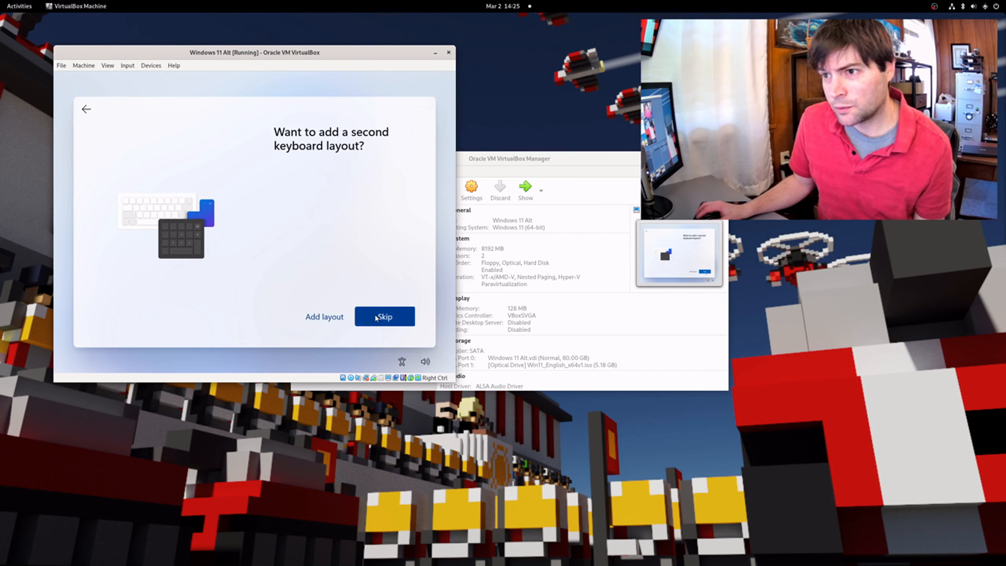
{"action": "left_click", "coordinate": [393, 321]}
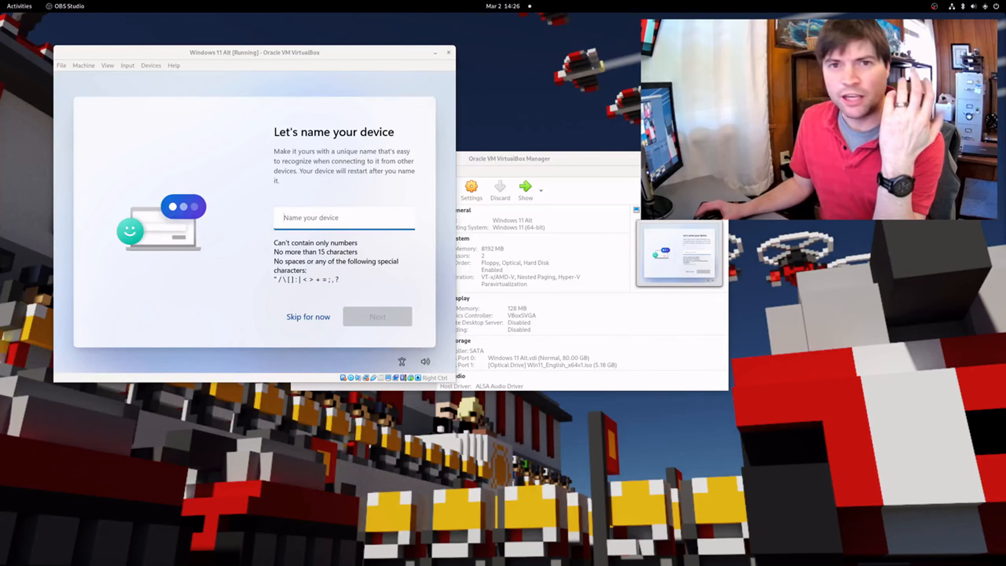
Name the device virtualtest and continue
{"action": "left_click", "coordinate": [347, 218]}
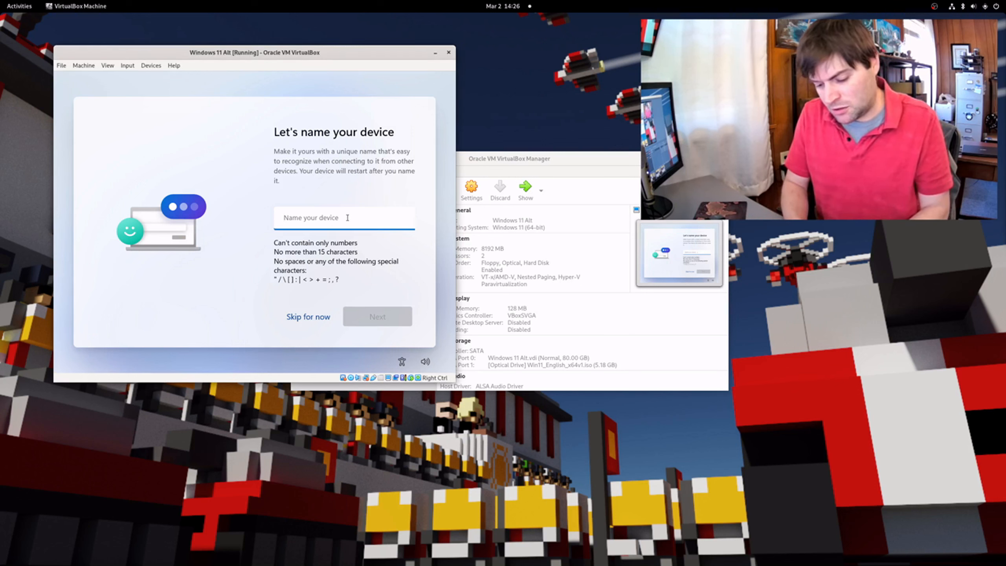
{"action": "type", "text": "virtual test"}
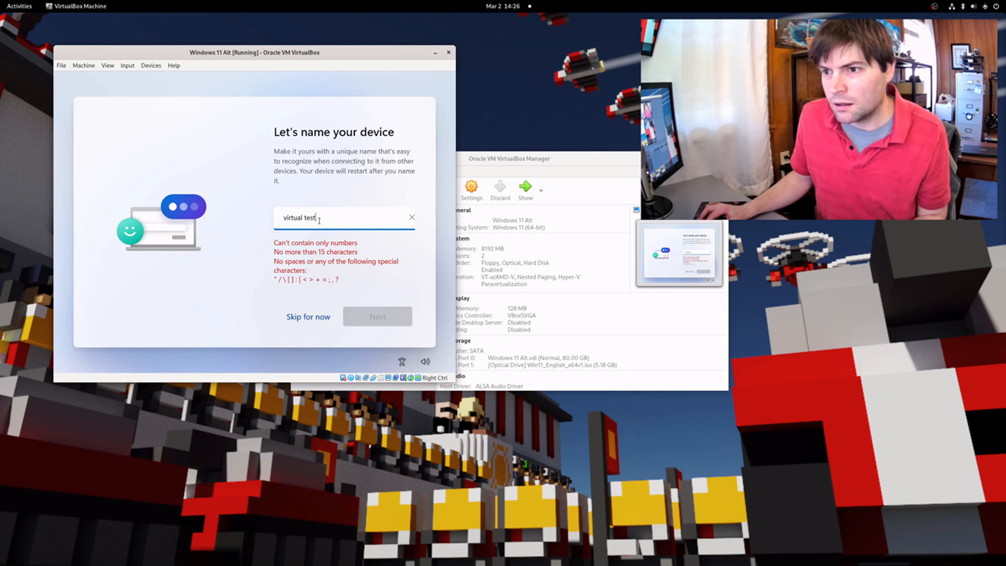
{"action": "key", "text": "BackSpace"}
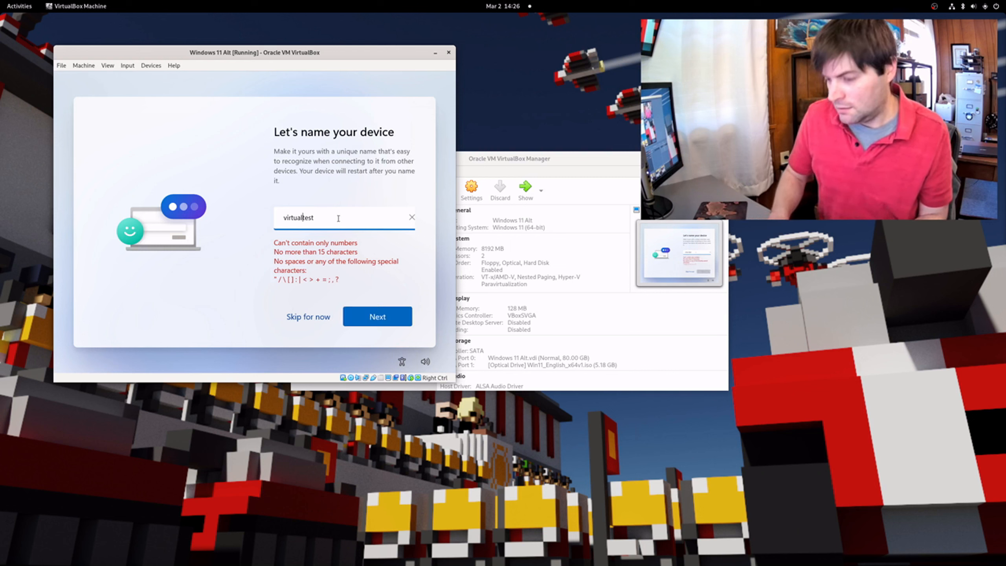
{"action": "left_click", "coordinate": [376, 321]}
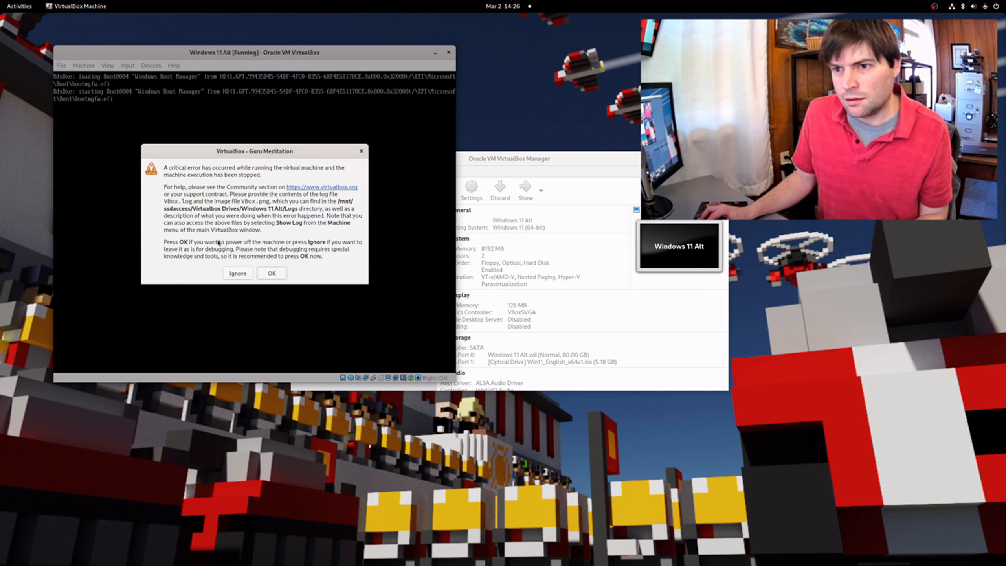
Power off the crashed VM after the Guru Meditation error and restart Windows 11 Alt
{"action": "left_click", "coordinate": [272, 274]}
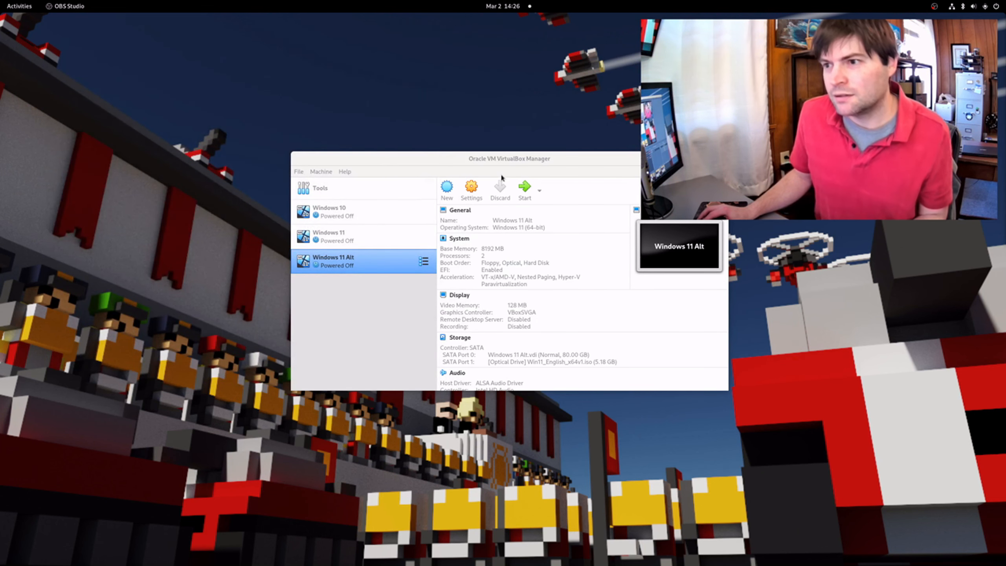
{"action": "left_click", "coordinate": [523, 187]}
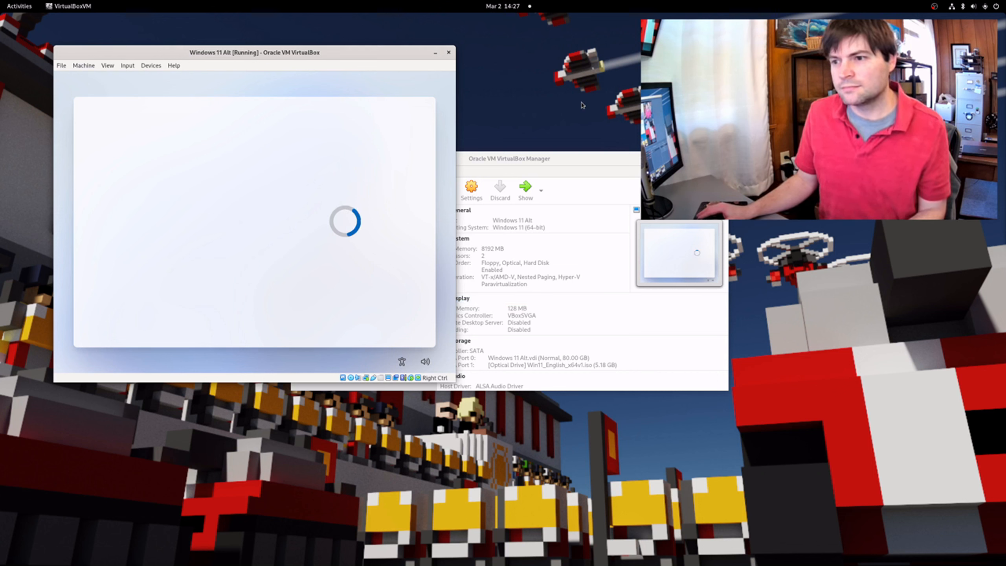
{"action": "left_click_drag", "start_coordinate": [352, 51], "coordinate": [350, 58]}
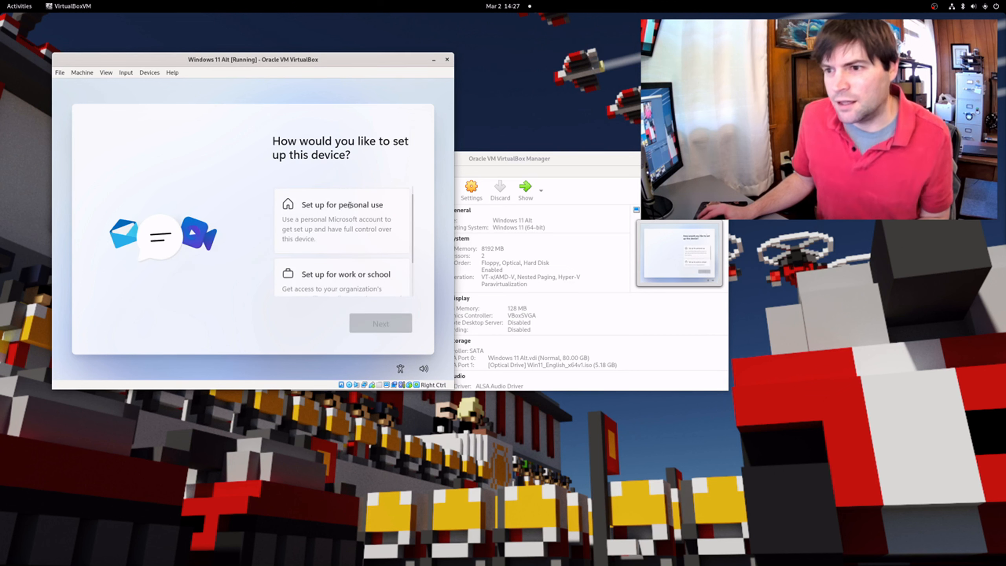
Choose Set up for personal use, sign in, and create and confirm a sign-in PIN
{"action": "left_click", "coordinate": [343, 223]}
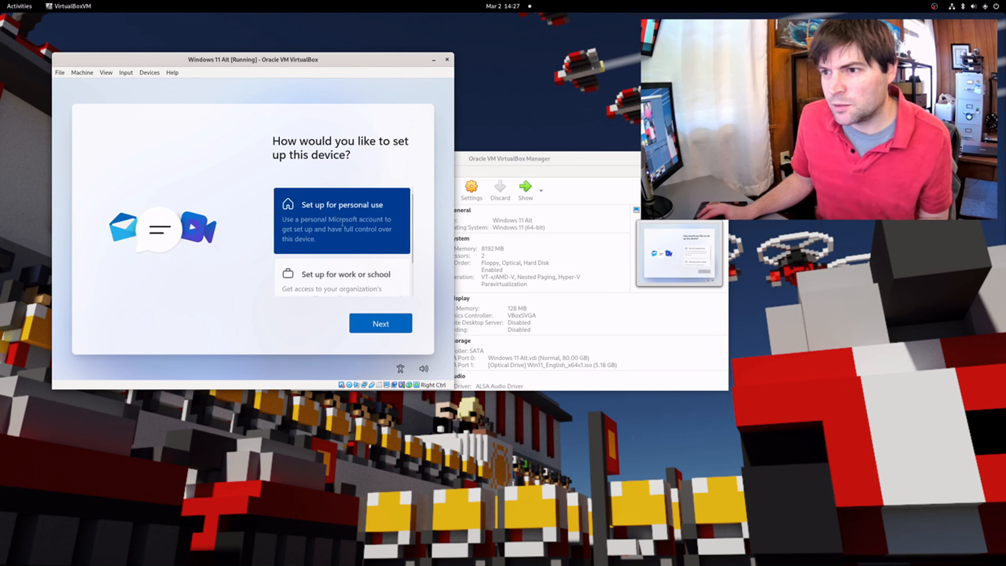
{"action": "left_click", "coordinate": [383, 327]}
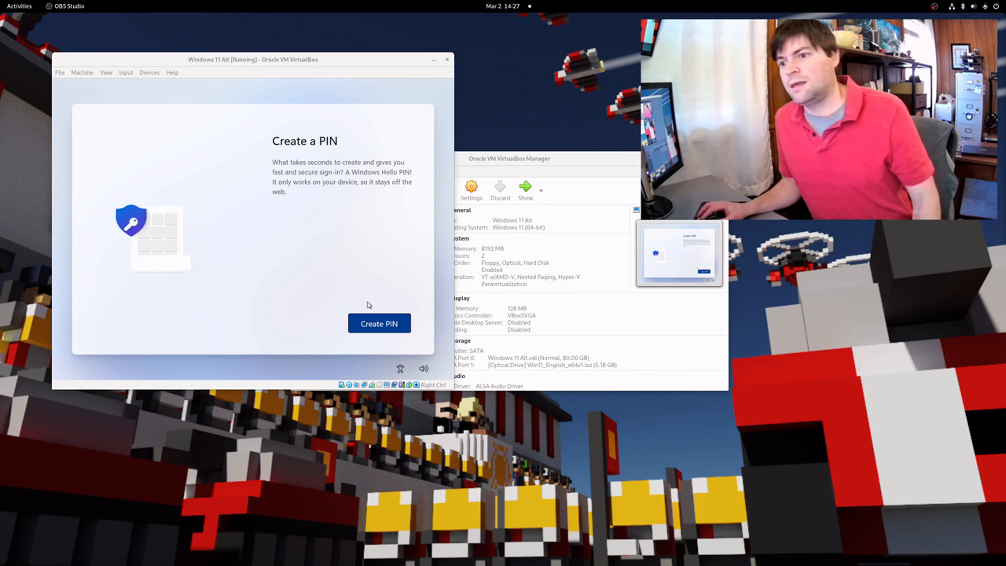
{"action": "left_click", "coordinate": [378, 329]}
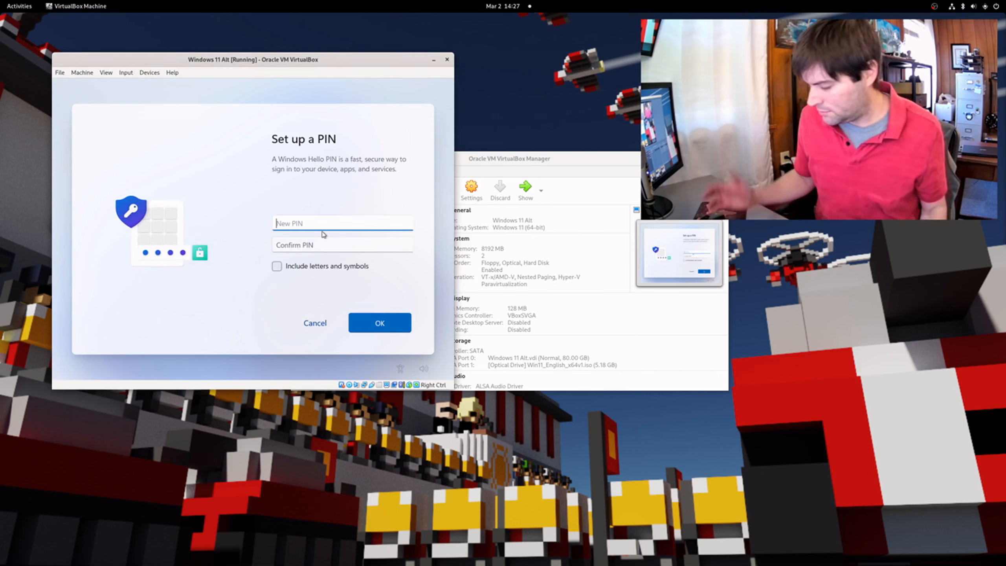
{"action": "type", "text": "12345"}
{"action": "key", "text": "Tab"}
{"action": "type", "text": "1"}
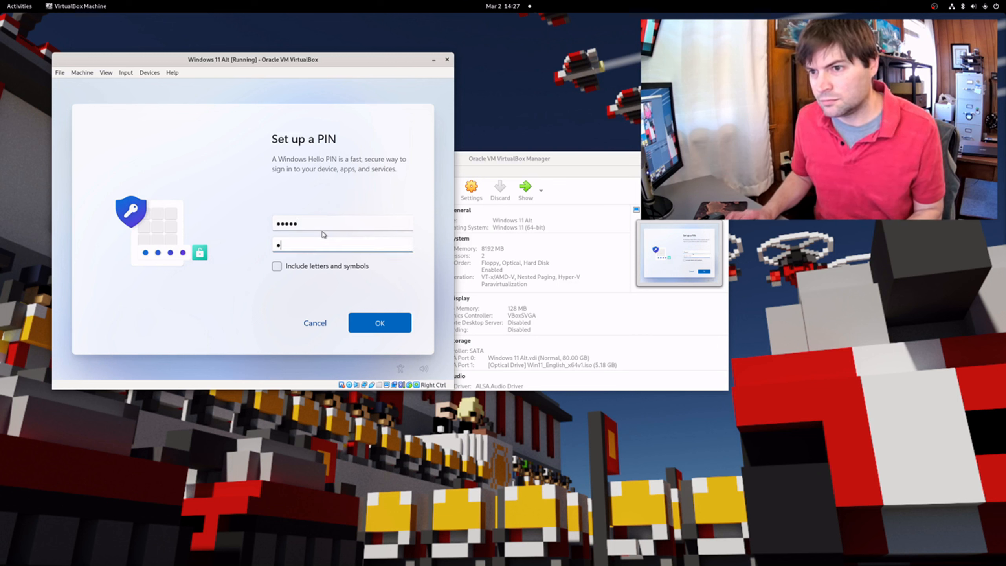
{"action": "left_click", "coordinate": [392, 317]}
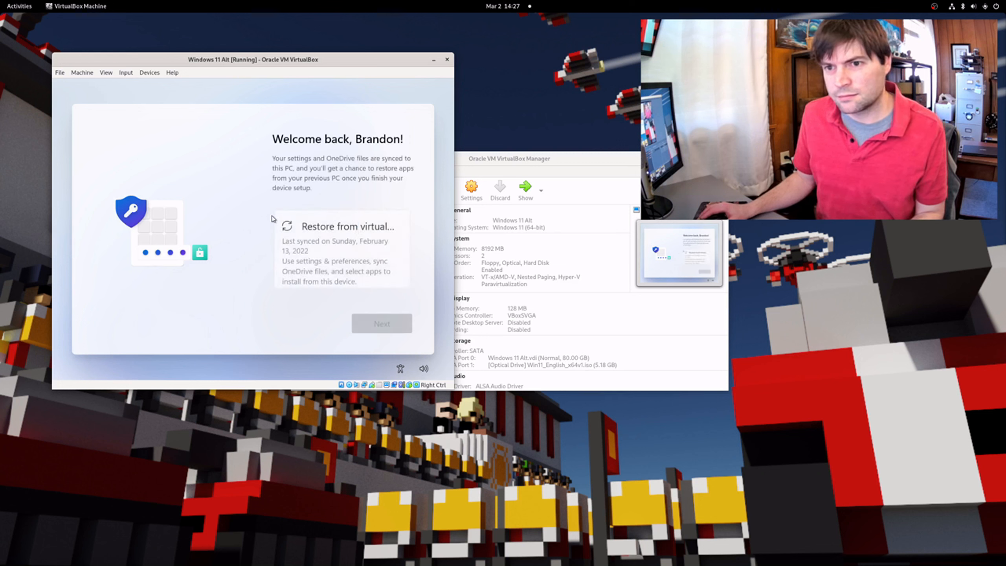
Set up as a new device and accept the default privacy settings
{"action": "scroll", "coordinate": [332, 251], "scroll_direction": "down", "scroll_amount": 2}
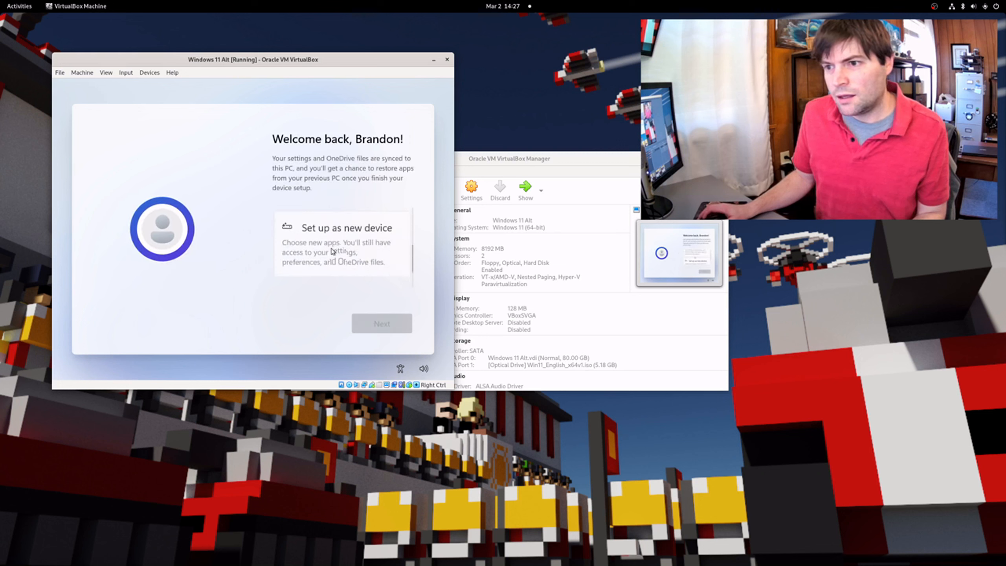
{"action": "left_click", "coordinate": [333, 252]}
{"action": "left_click", "coordinate": [374, 324]}
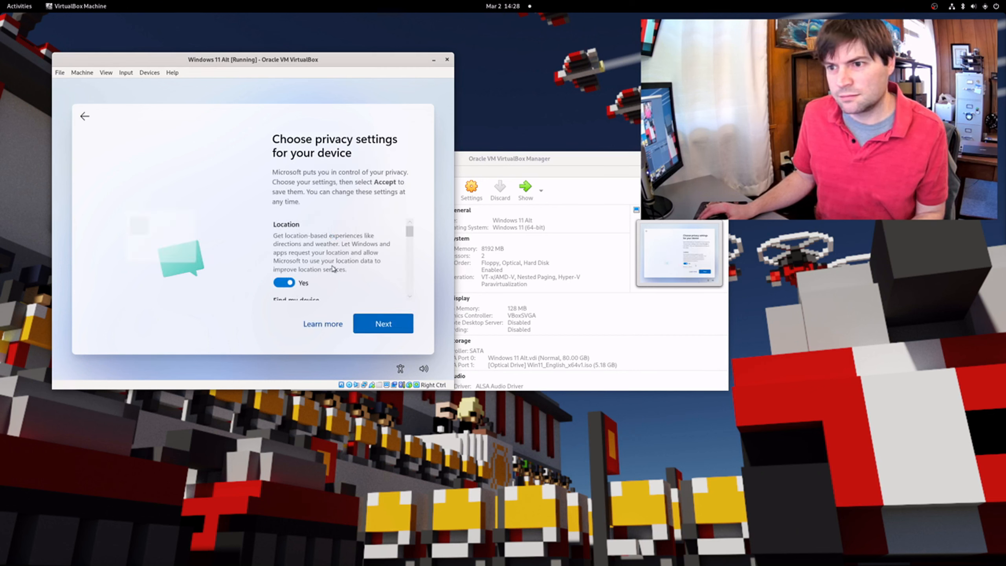
{"action": "scroll", "coordinate": [333, 262], "scroll_direction": "down", "scroll_amount": 2}
{"action": "scroll", "coordinate": [322, 278], "scroll_direction": "down", "scroll_amount": 10}
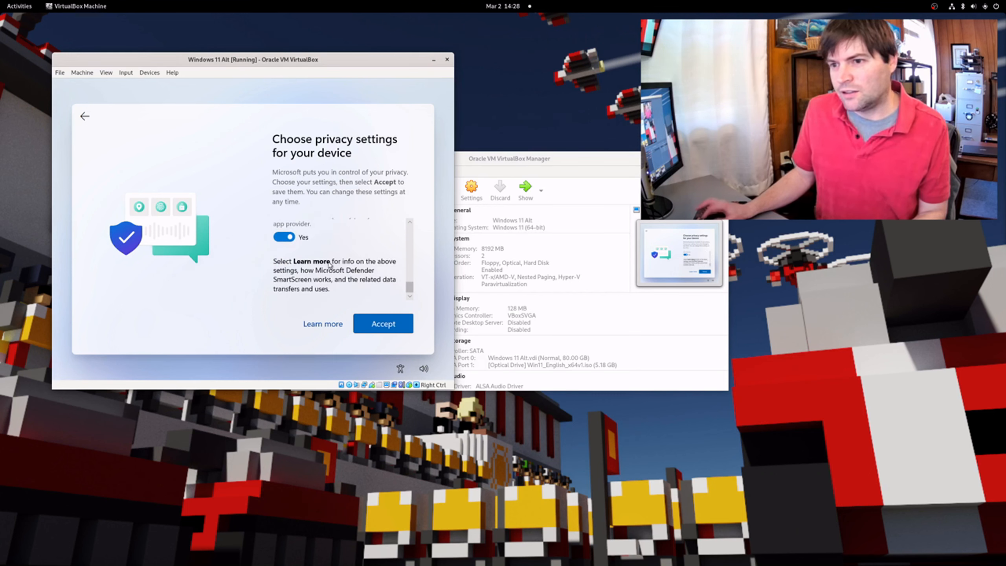
{"action": "left_click", "coordinate": [400, 327]}
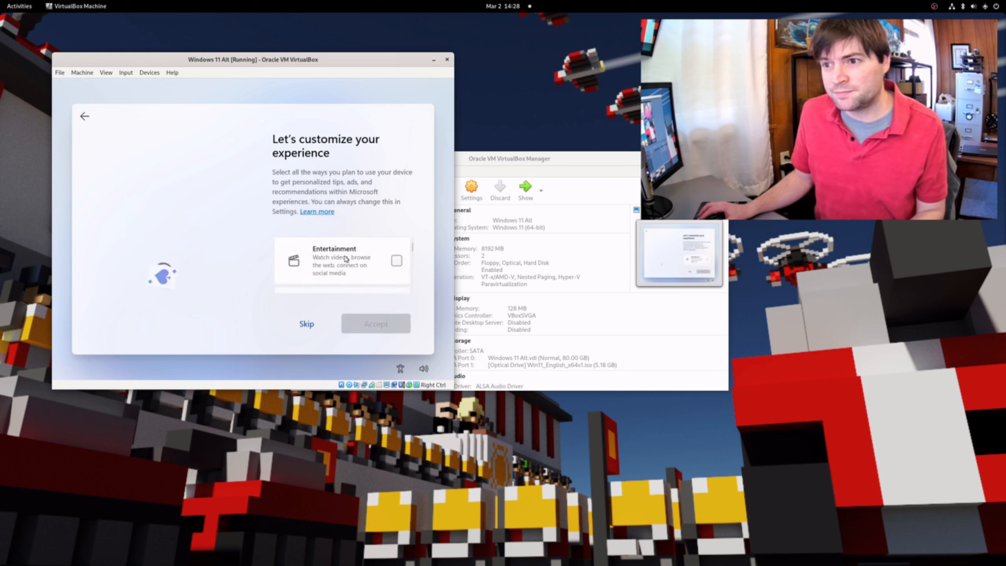
Skip customization, save files only to this PC, and decline Microsoft 365
{"action": "scroll", "coordinate": [355, 282], "scroll_direction": "down", "scroll_amount": 2}
{"action": "left_click", "coordinate": [305, 325]}
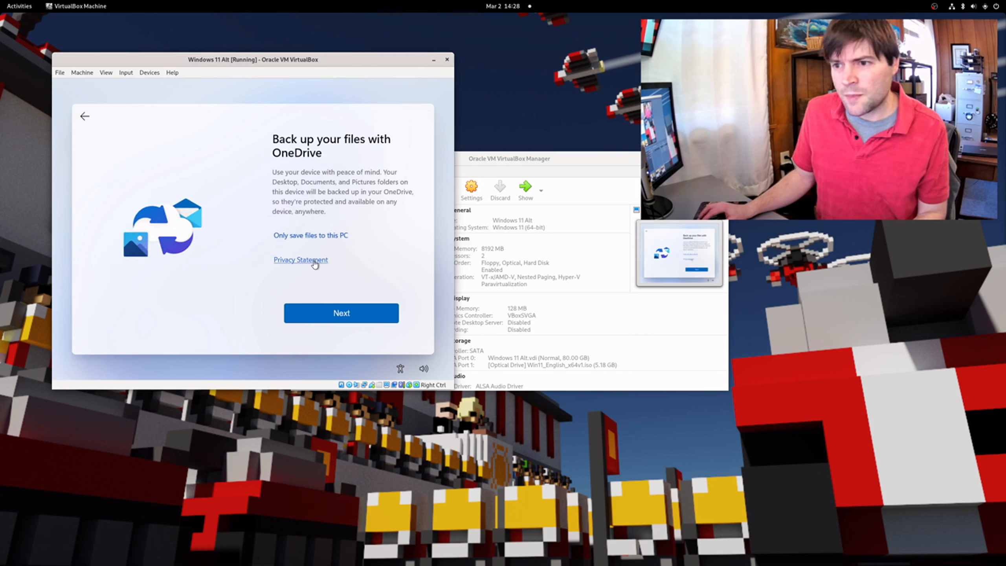
{"action": "left_click", "coordinate": [330, 236]}
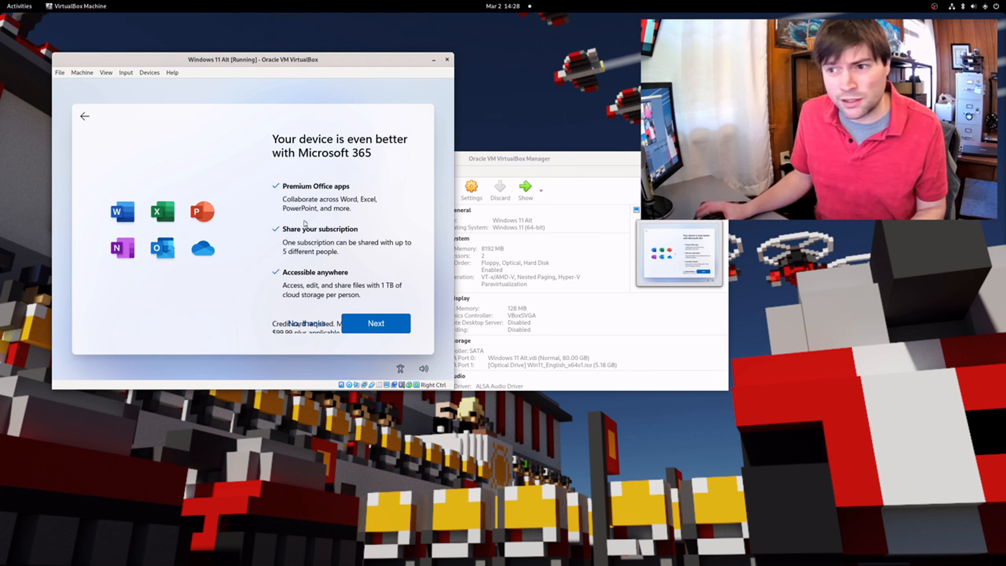
{"action": "scroll", "coordinate": [357, 216], "scroll_direction": "down", "scroll_amount": 2}
{"action": "scroll", "coordinate": [351, 219], "scroll_direction": "up", "scroll_amount": 2}
{"action": "scroll", "coordinate": [345, 225], "scroll_direction": "down", "scroll_amount": 2}
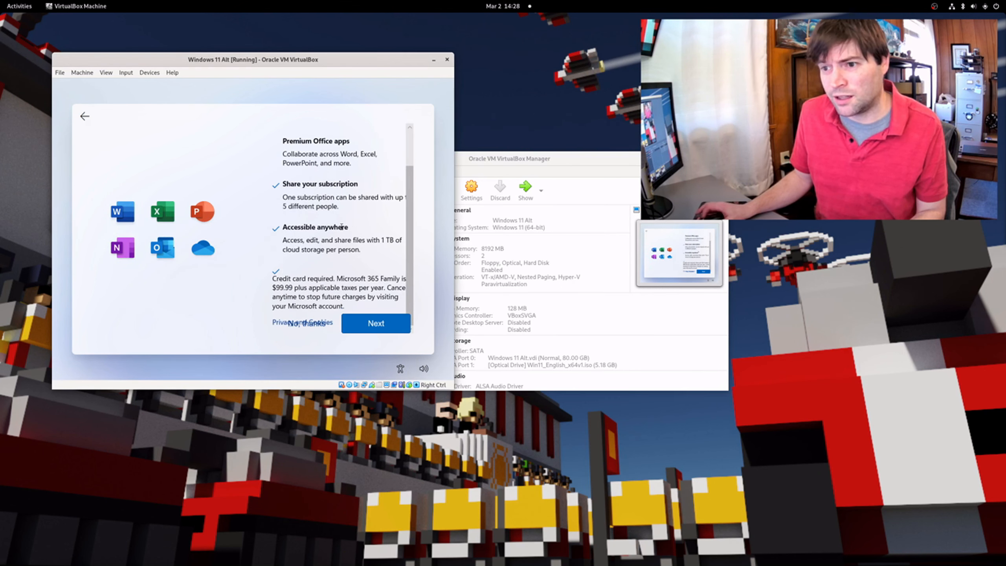
{"action": "left_click", "coordinate": [303, 329]}
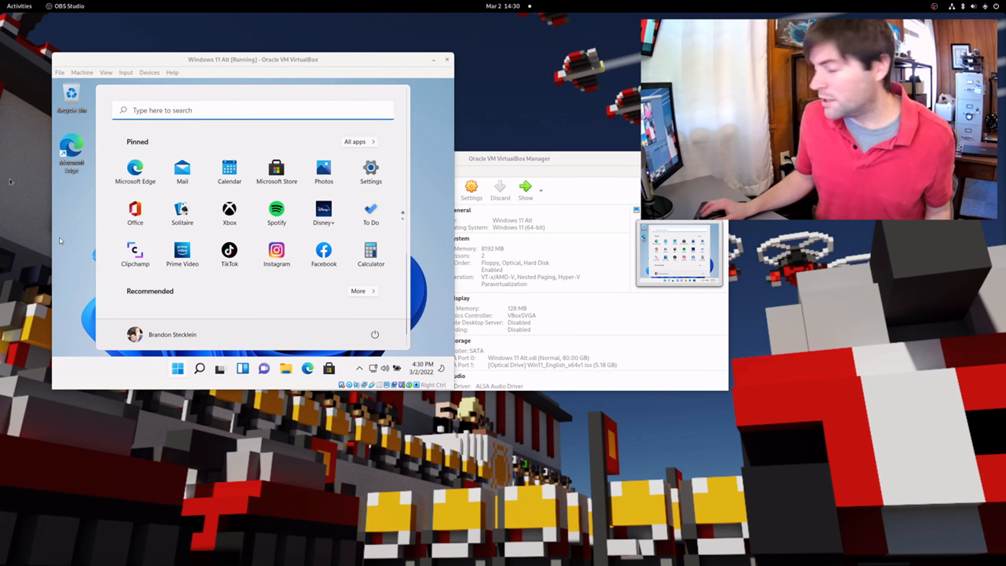
Enlarge and reposition the Windows 11 Alt VM window, moving the Manager window to the right
{"action": "left_click", "coordinate": [62, 218]}
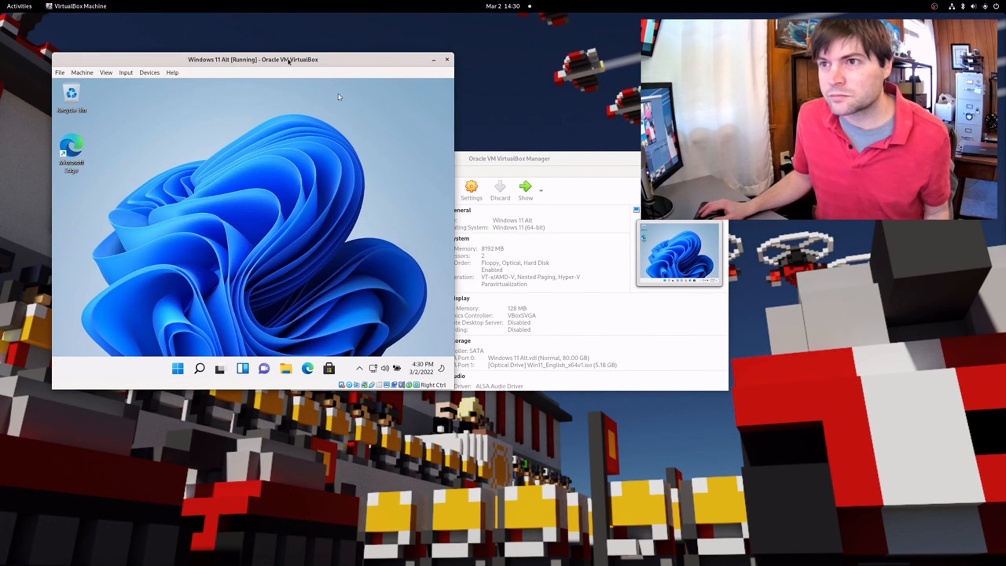
{"action": "left_click_drag", "start_coordinate": [287, 59], "coordinate": [261, 67]}
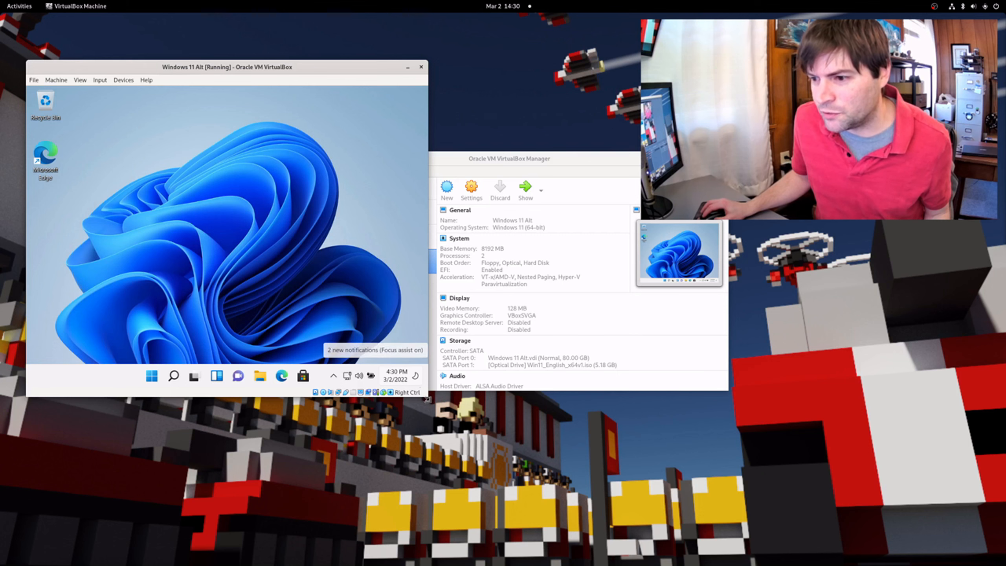
{"action": "left_click_drag", "start_coordinate": [424, 396], "coordinate": [600, 435]}
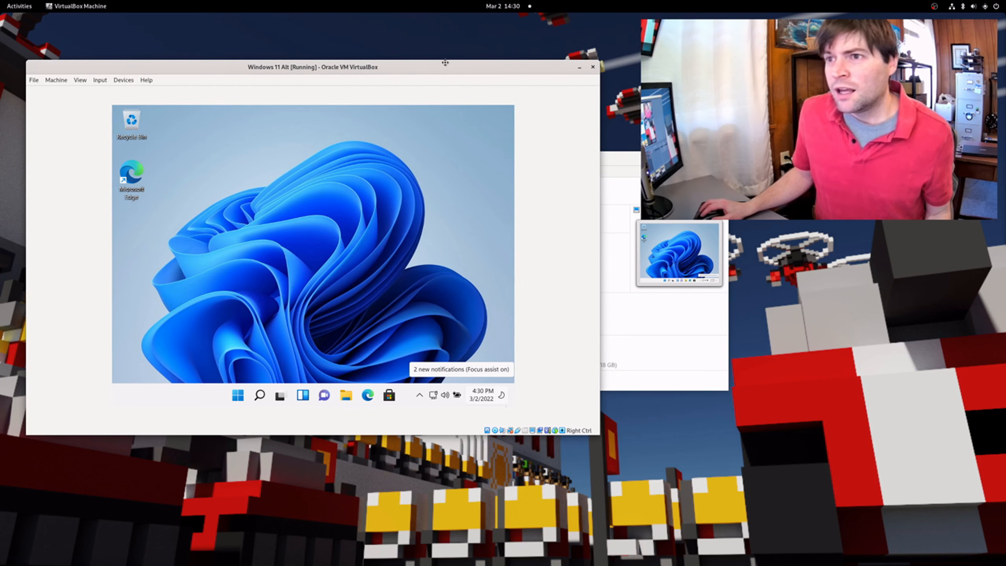
{"action": "left_click_drag", "start_coordinate": [445, 62], "coordinate": [424, 51]}
{"action": "left_click", "coordinate": [601, 171]}
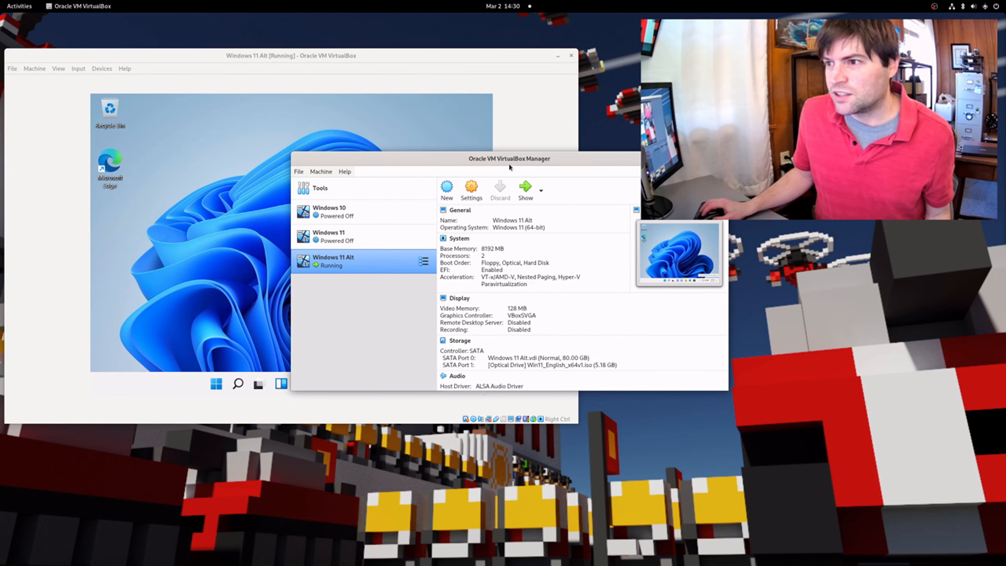
{"action": "left_click_drag", "start_coordinate": [633, 173], "coordinate": [757, 181]}
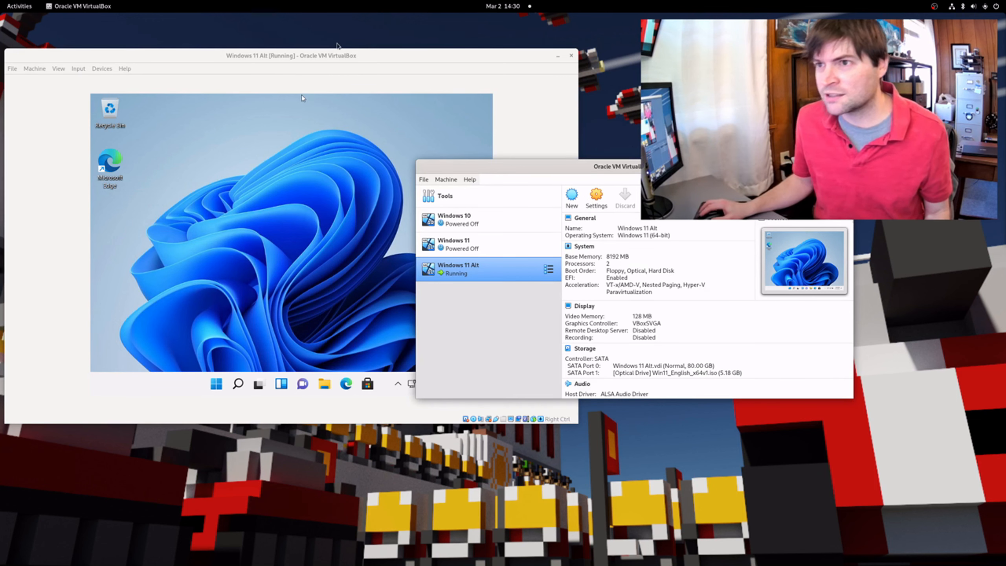
{"action": "left_click", "coordinate": [329, 59]}
{"action": "left_click_drag", "start_coordinate": [273, 61], "coordinate": [274, 59]}
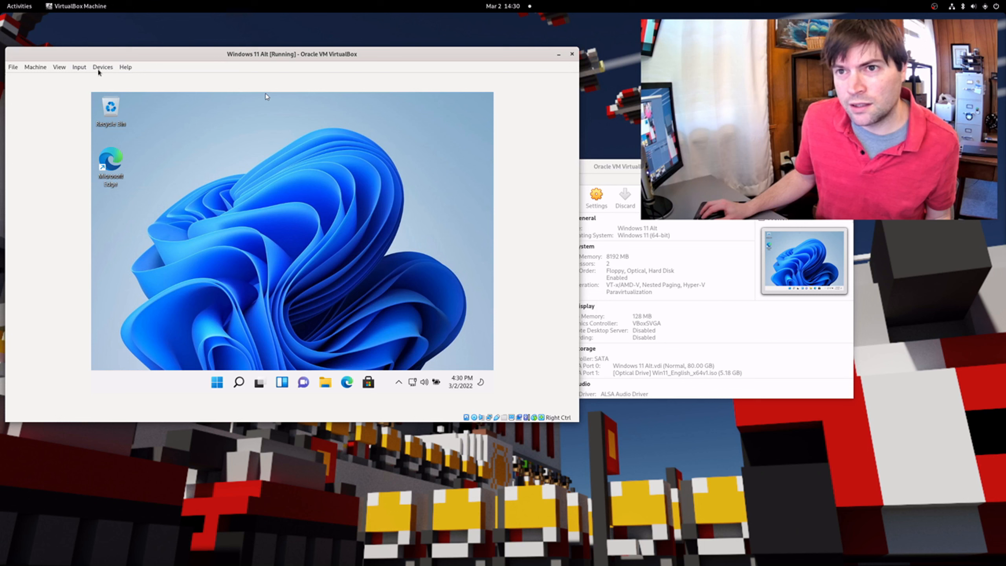
Insert the Guest Additions CD image and browse the disc's files in the guest's File Explorer
{"action": "left_click", "coordinate": [102, 67]}
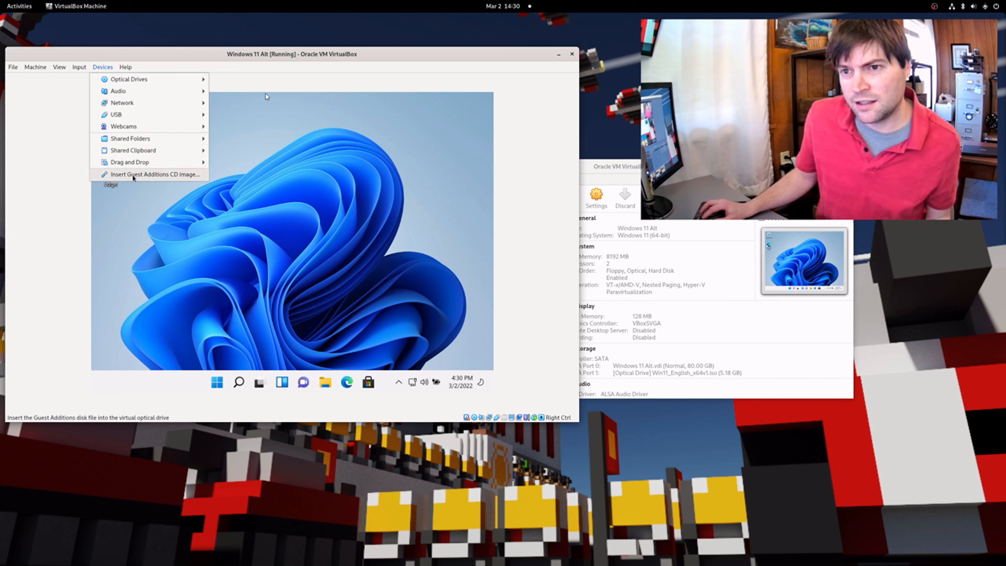
{"action": "left_click", "coordinate": [133, 177]}
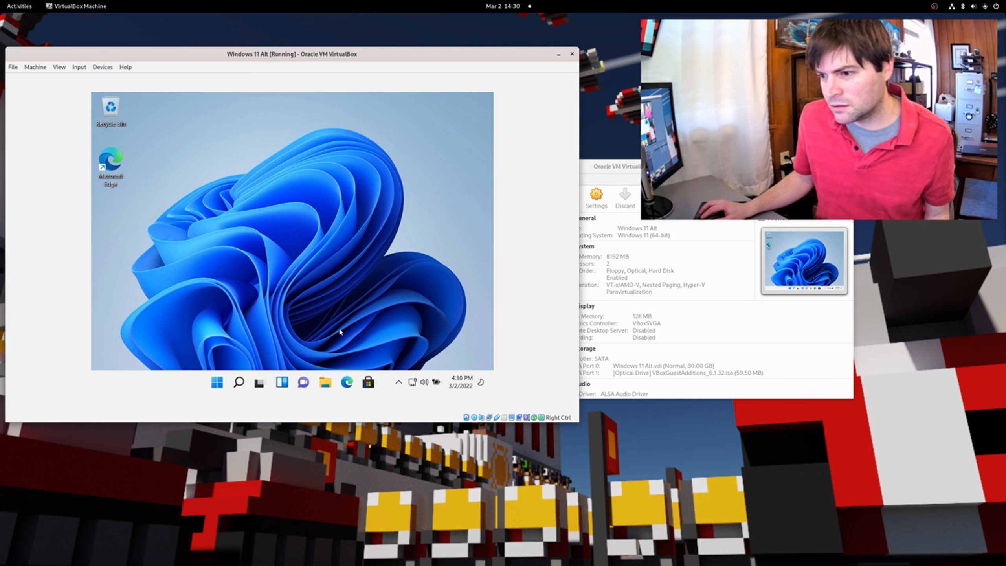
{"action": "left_click", "coordinate": [326, 382]}
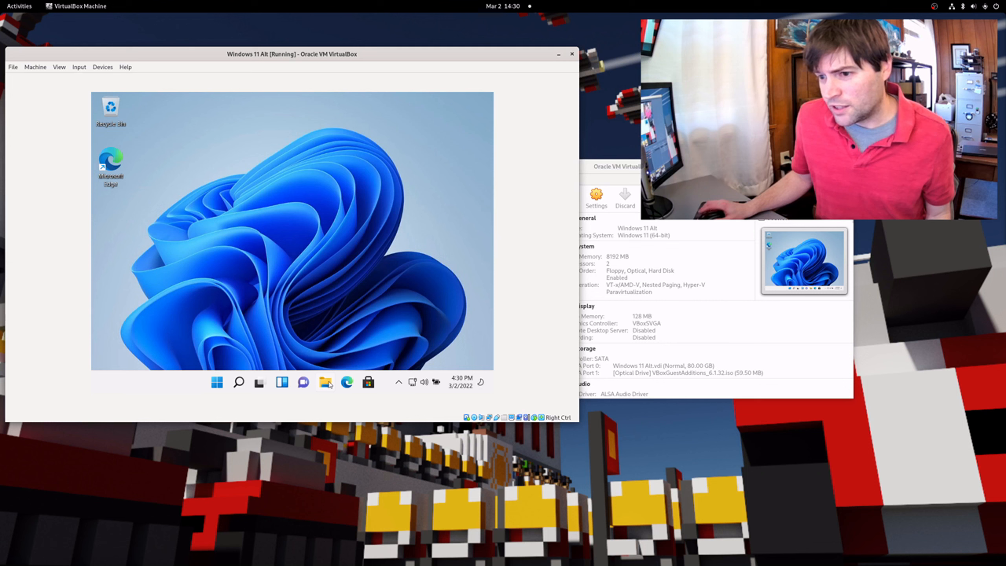
{"action": "left_click", "coordinate": [127, 292]}
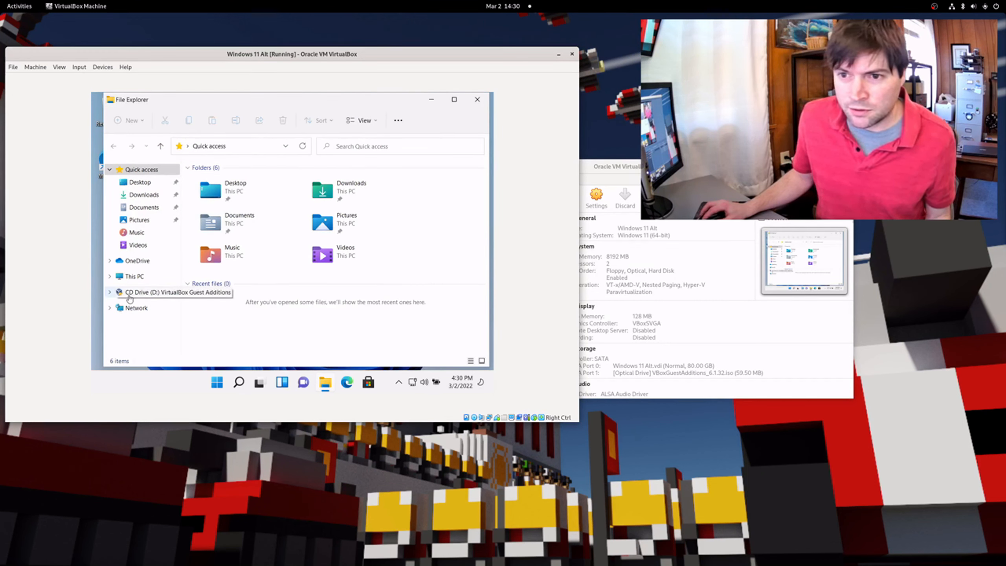
{"action": "scroll", "coordinate": [218, 267], "scroll_direction": "down", "scroll_amount": 2}
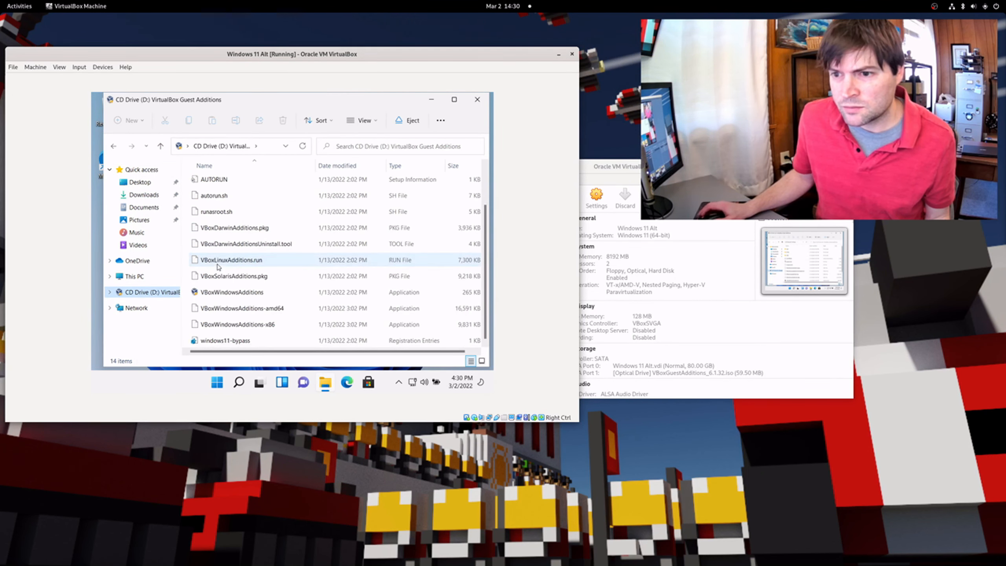
Run the 64-bit Guest Additions installer with the default folder and components, then reboot the guest
{"action": "double_click", "coordinate": [226, 305]}
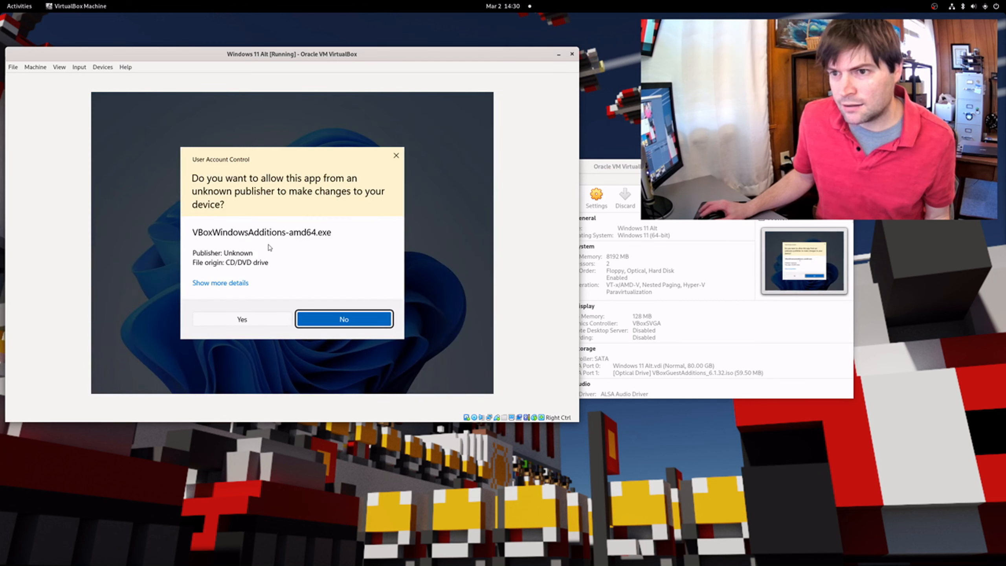
{"action": "left_click", "coordinate": [253, 320]}
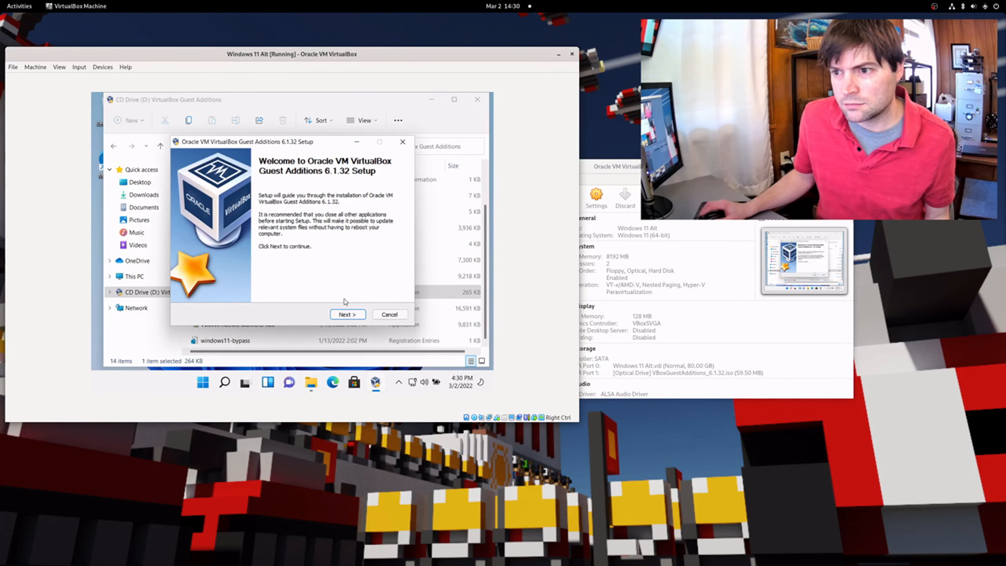
{"action": "left_click", "coordinate": [353, 314]}
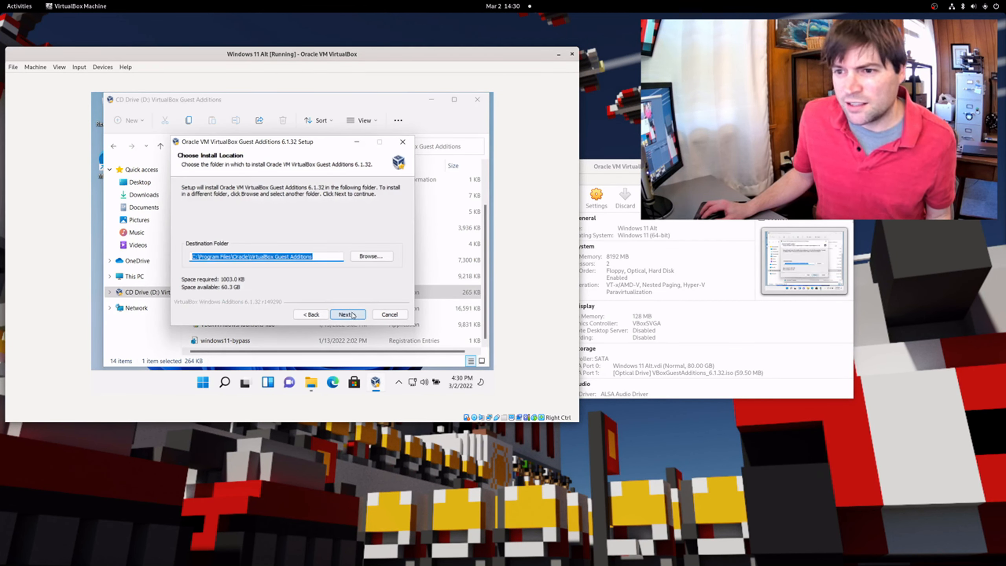
{"action": "left_click", "coordinate": [352, 314]}
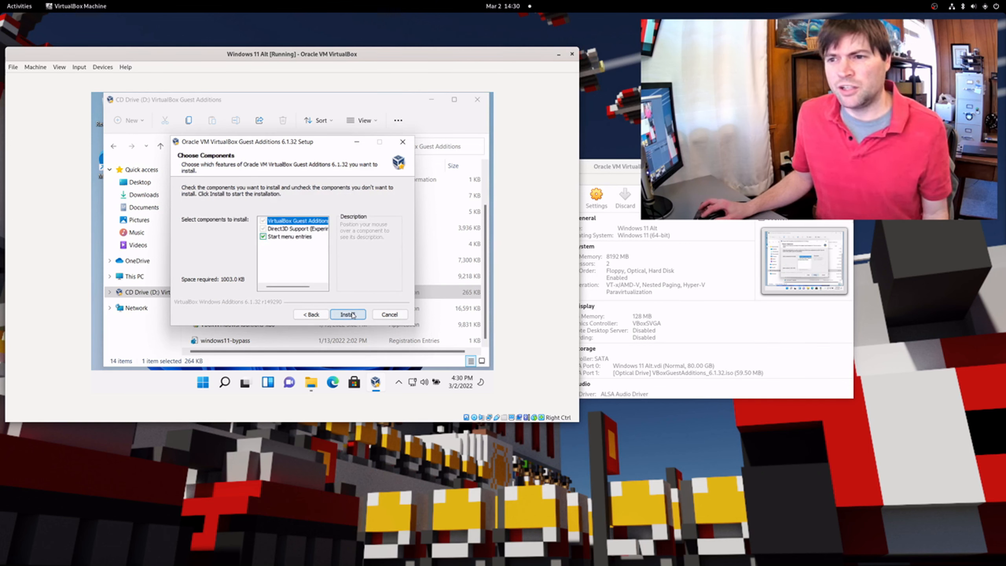
{"action": "left_click", "coordinate": [353, 314]}
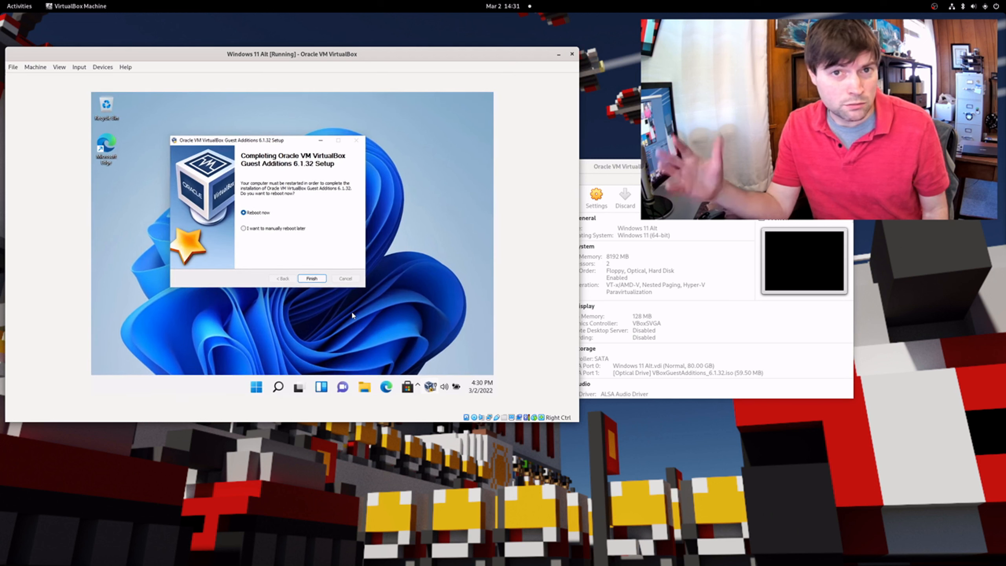
{"action": "left_click", "coordinate": [317, 278]}
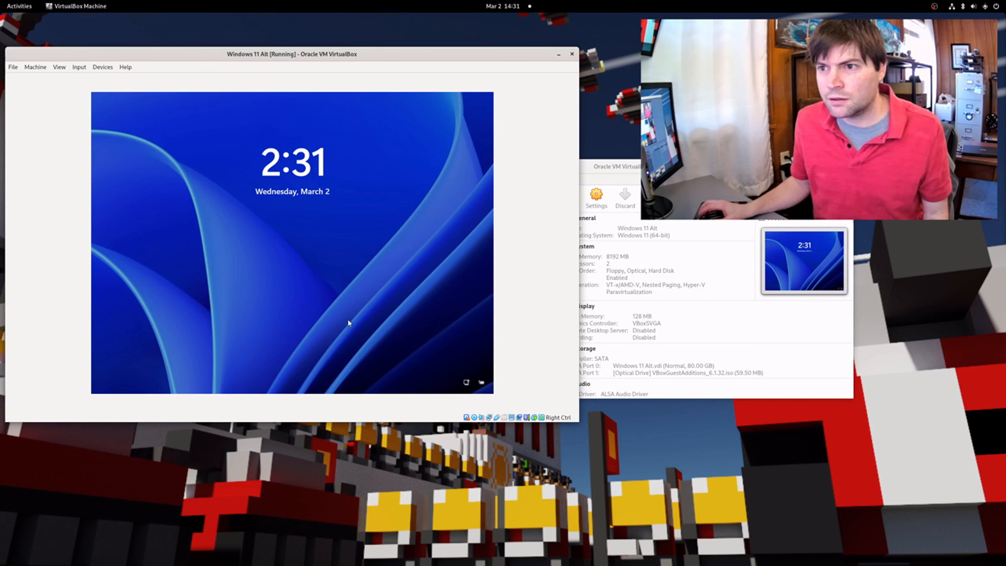
Dismiss the Windows 11 Alt lock screen and enter the PIN to reach the desktop
{"action": "left_click_drag", "start_coordinate": [347, 320], "coordinate": [337, 70]}
{"action": "type", "text": "••••"}
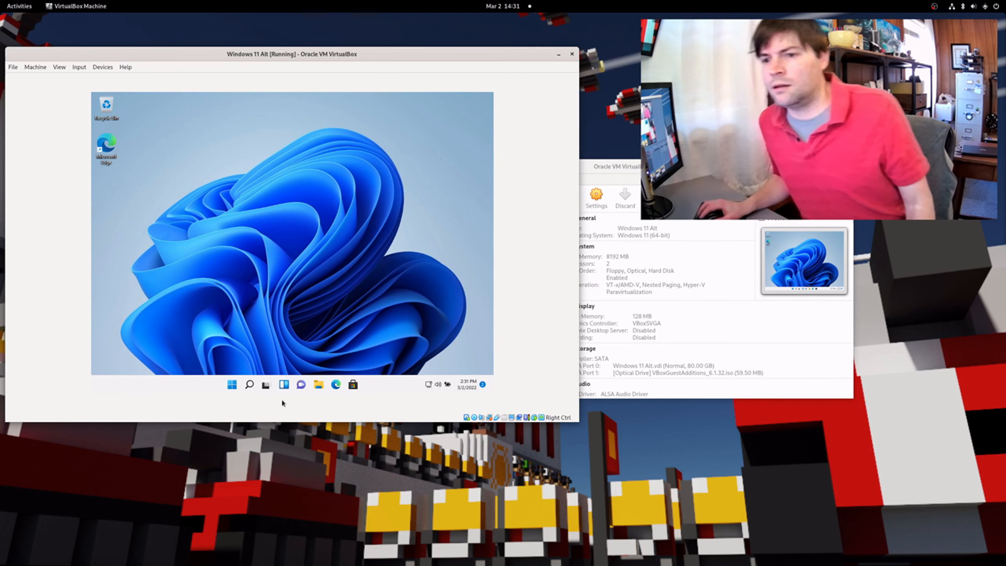
Resize the VM window so the Windows 11 Alt desktop rescales to fit
{"action": "left_click", "coordinate": [232, 384]}
{"action": "left_click", "coordinate": [232, 384]}
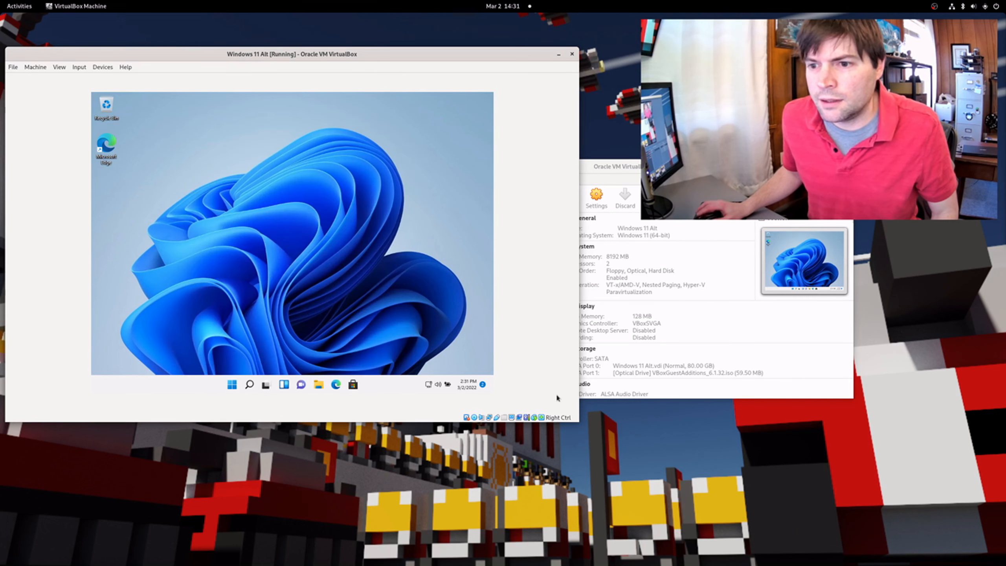
{"action": "left_click_drag", "start_coordinate": [576, 422], "coordinate": [625, 431]}
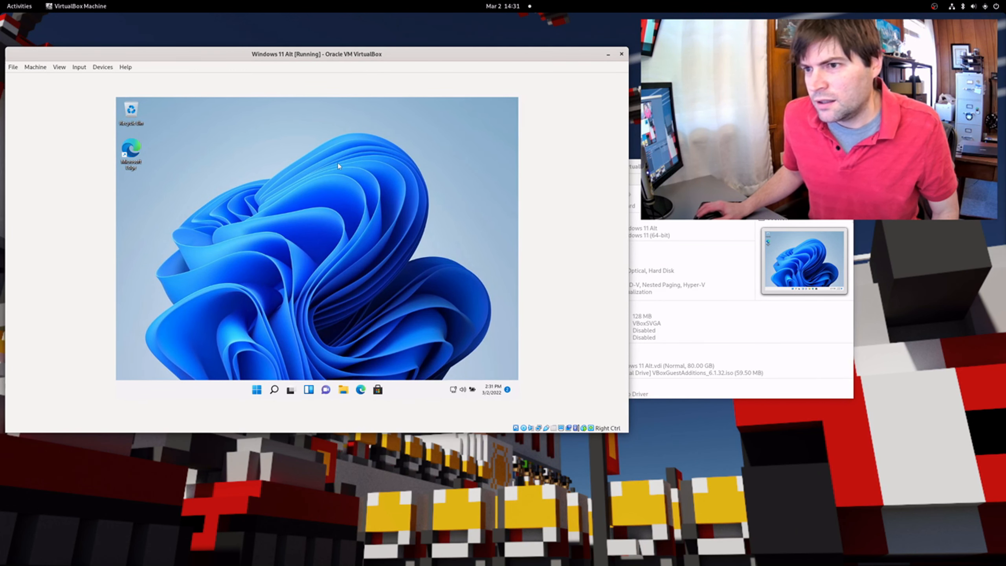
{"action": "right_click", "coordinate": [267, 183]}
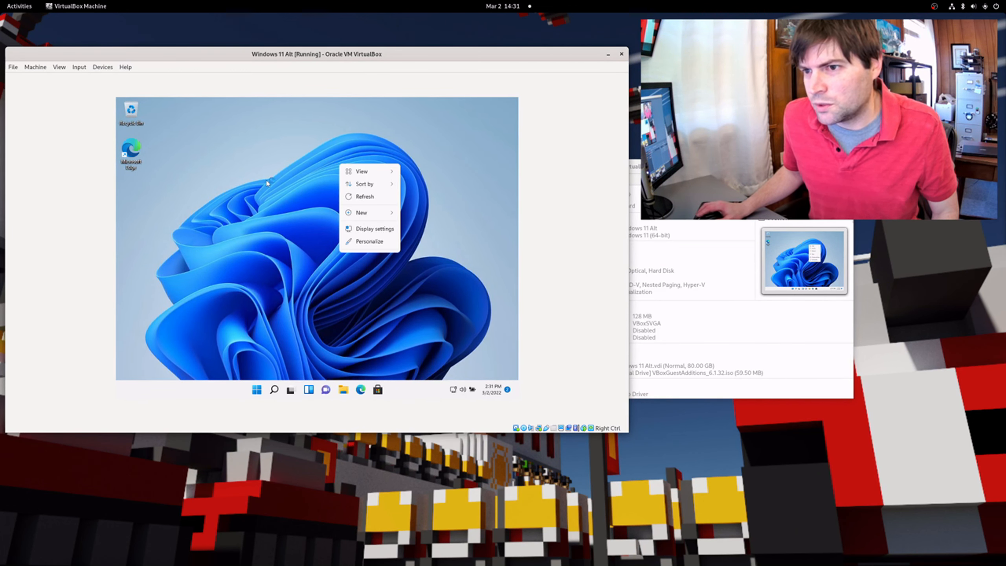
{"action": "left_click", "coordinate": [267, 263]}
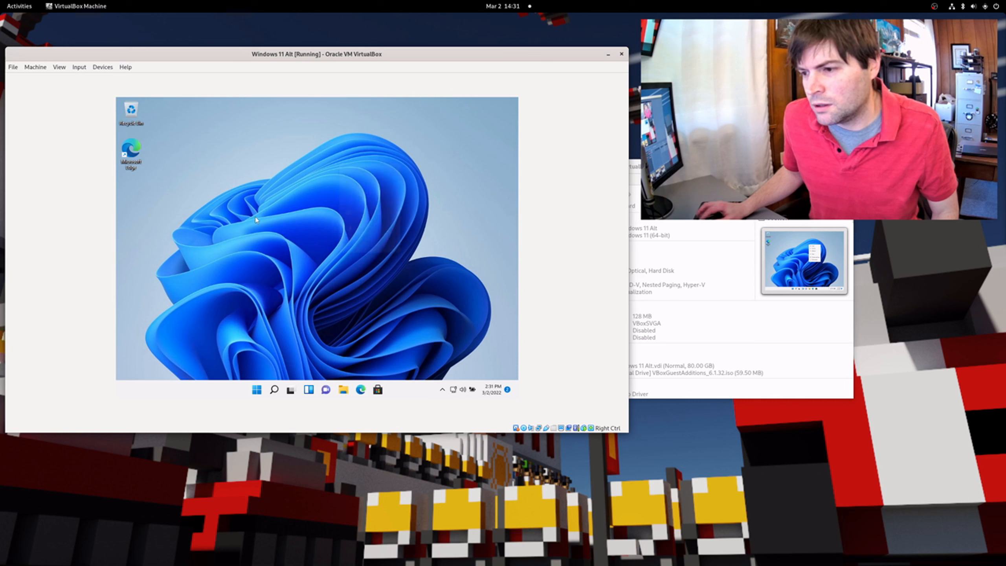
Start downloading the available Windows updates from the display driver notification, then close Settings
{"action": "left_click", "coordinate": [507, 392]}
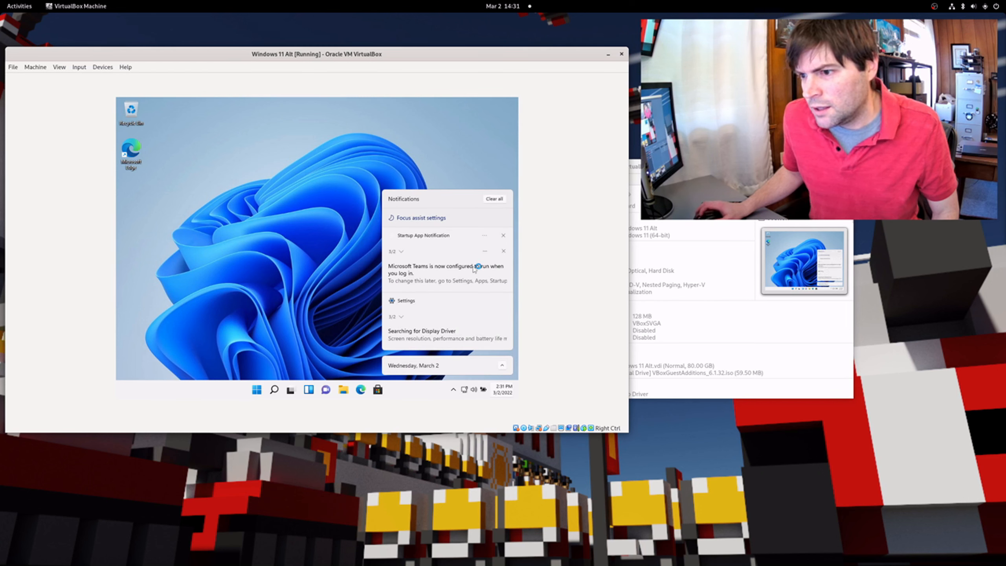
{"action": "left_click", "coordinate": [402, 337]}
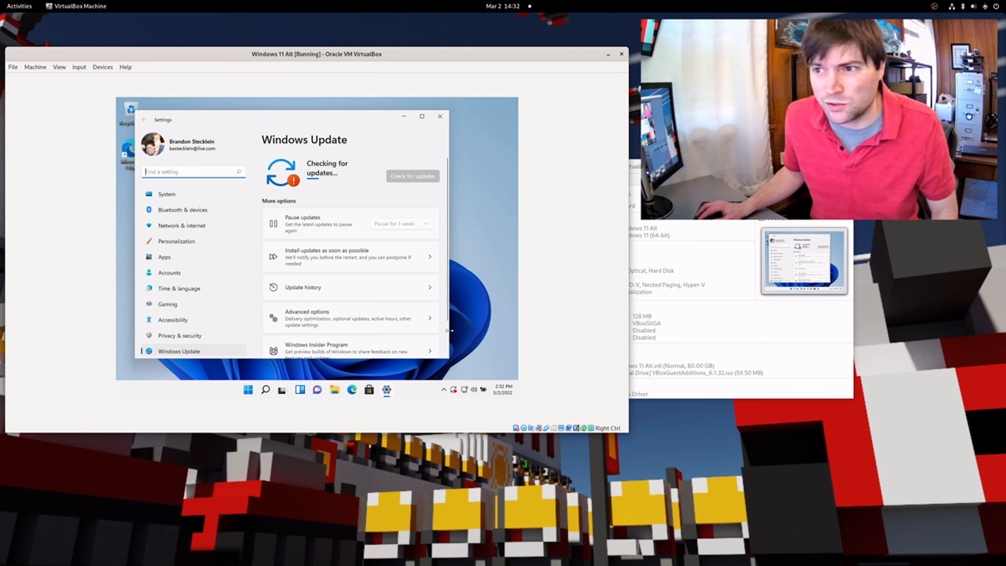
{"action": "left_click_drag", "start_coordinate": [450, 358], "coordinate": [503, 358]}
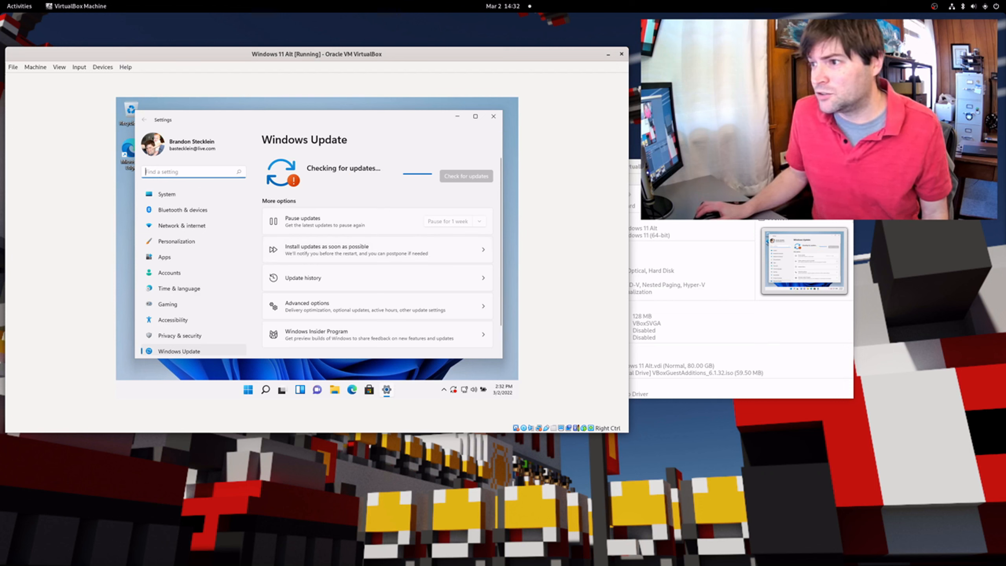
{"action": "left_click_drag", "start_coordinate": [681, 167], "coordinate": [682, 166]}
{"action": "left_click", "coordinate": [475, 120]}
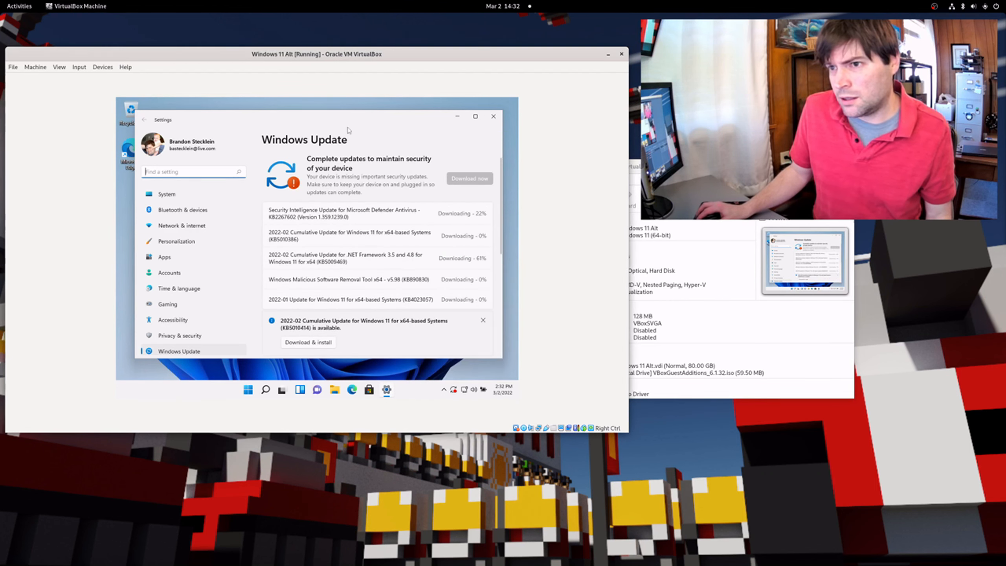
{"action": "left_click", "coordinate": [493, 116]}
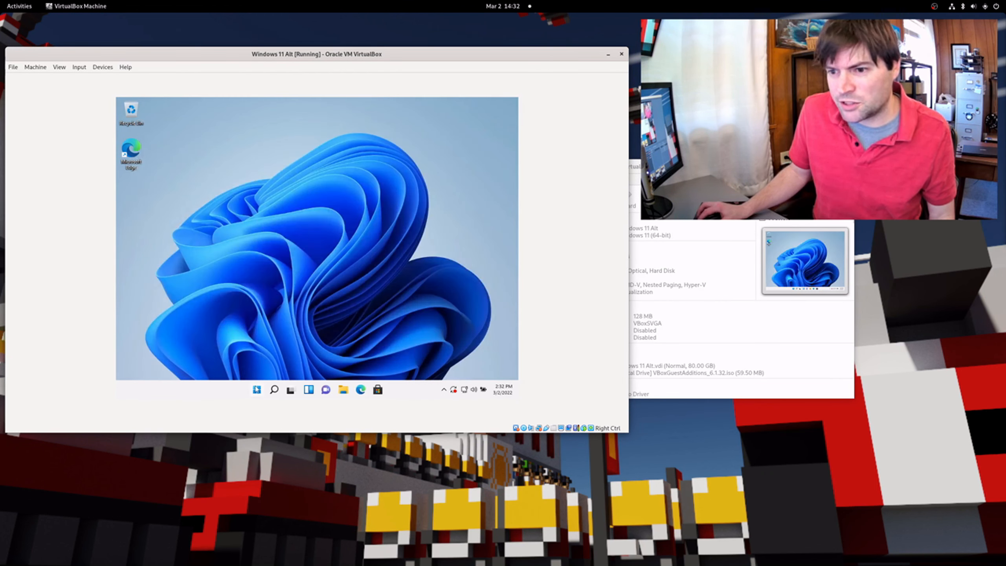
Shut down the Windows 11 Alt guest from its Start menu power options
{"action": "left_click", "coordinate": [257, 390]}
{"action": "left_click", "coordinate": [415, 362]}
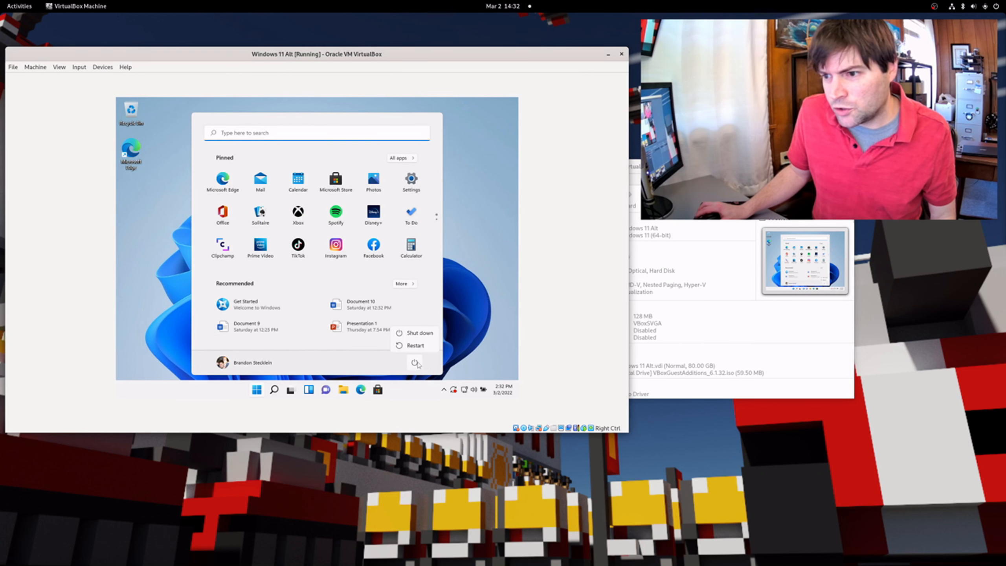
{"action": "left_click", "coordinate": [429, 337]}
Boot the Windows 11 VM from VirtualBox Manager and reposition its window
{"action": "left_click_drag", "start_coordinate": [689, 167], "coordinate": [801, 154]}
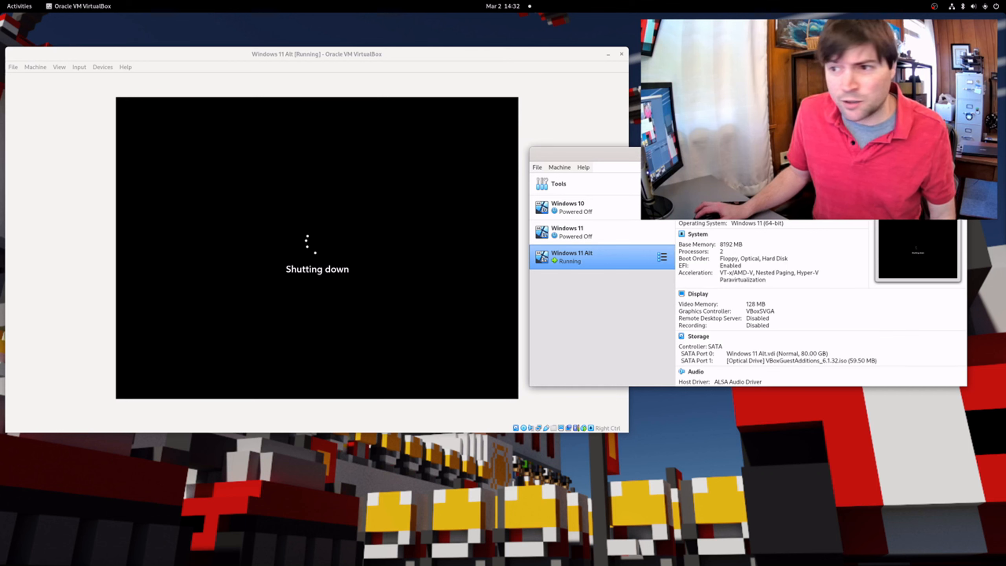
{"action": "left_click", "coordinate": [592, 229]}
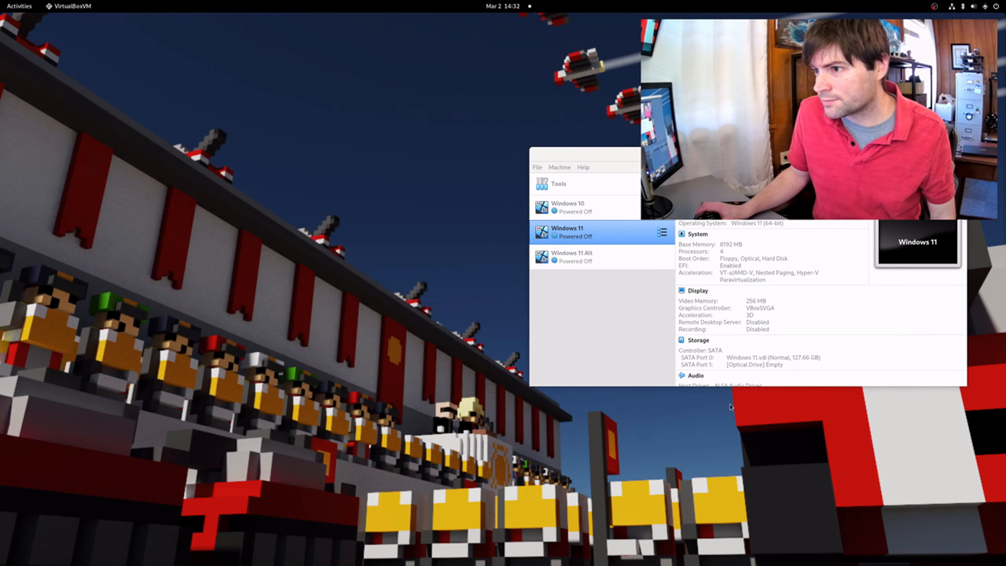
{"action": "left_click_drag", "start_coordinate": [290, 40], "coordinate": [228, 45]}
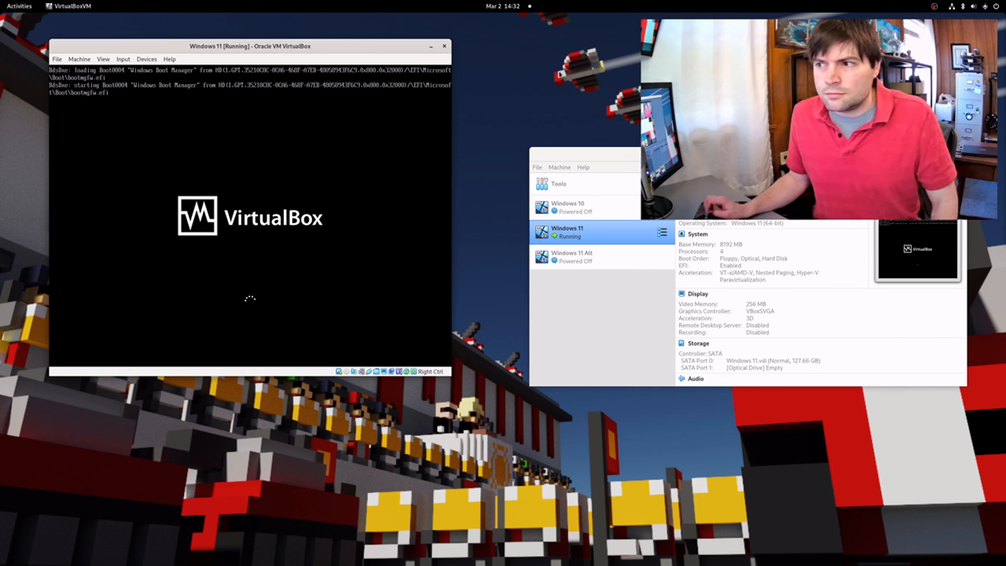
Sign in to the Windows 11 VM with its PIN, then bring VirtualBox Manager forward
{"action": "left_click_drag", "start_coordinate": [355, 46], "coordinate": [318, 31]}
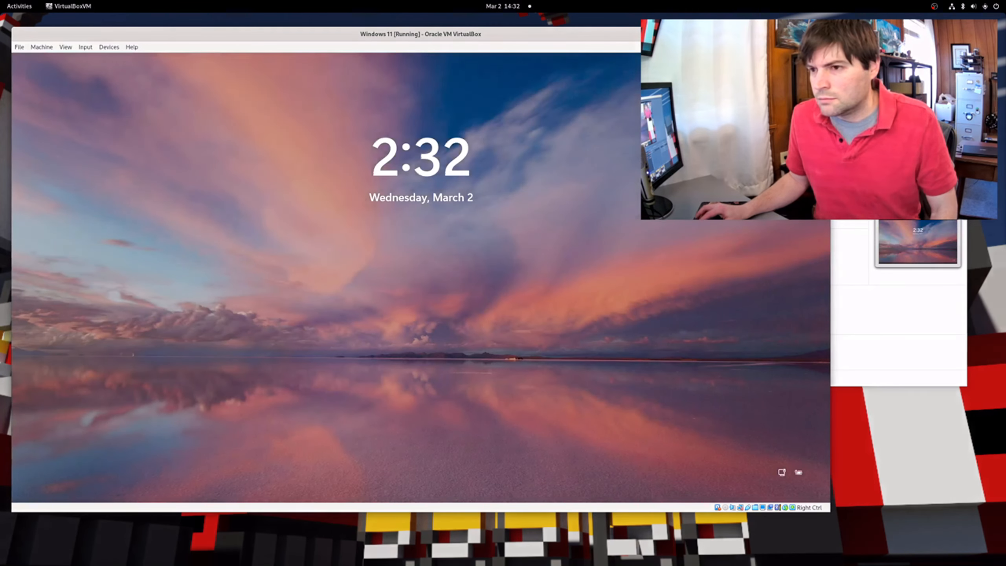
{"action": "key", "text": "space"}
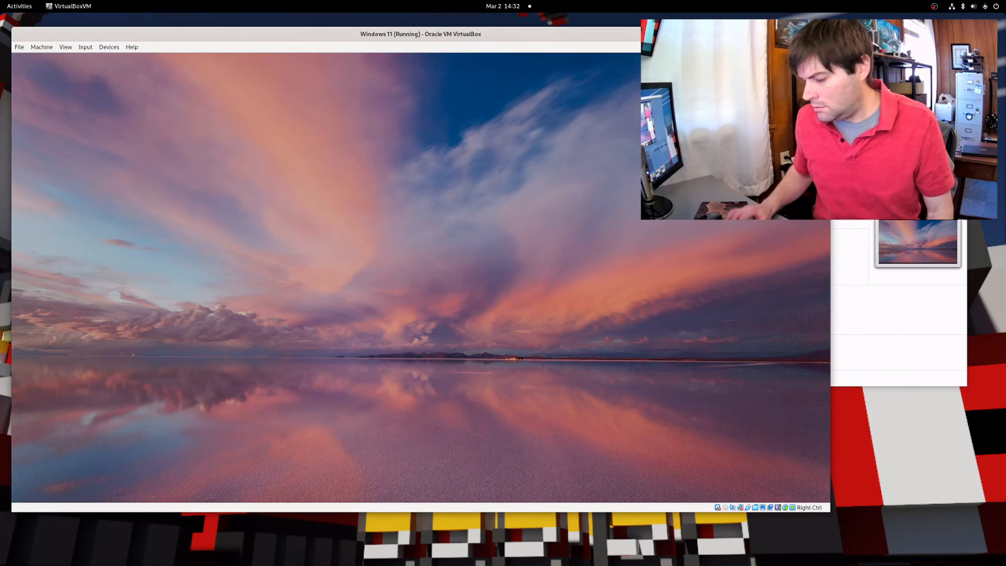
{"action": "type", "text": "••••"}
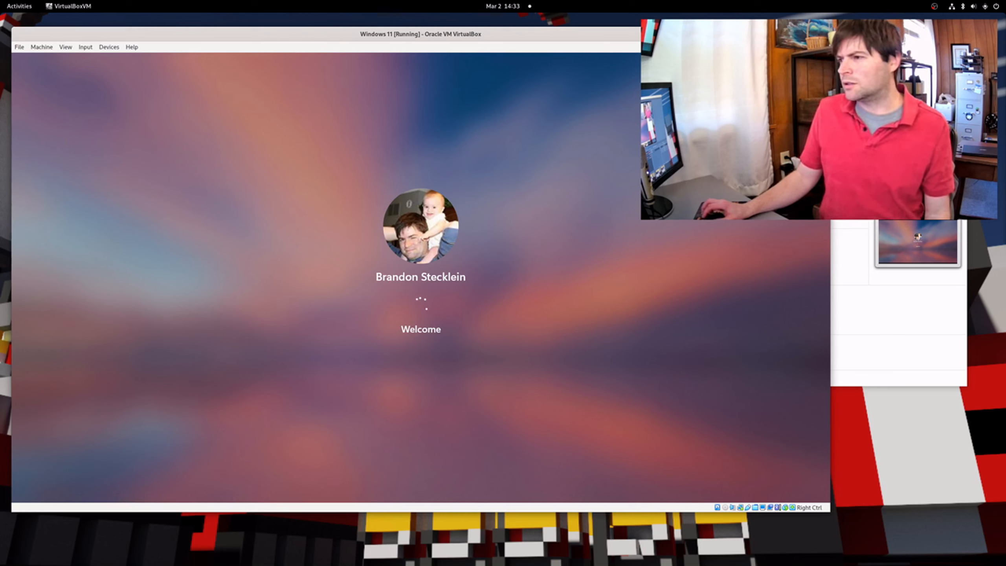
{"action": "left_click", "coordinate": [858, 329]}
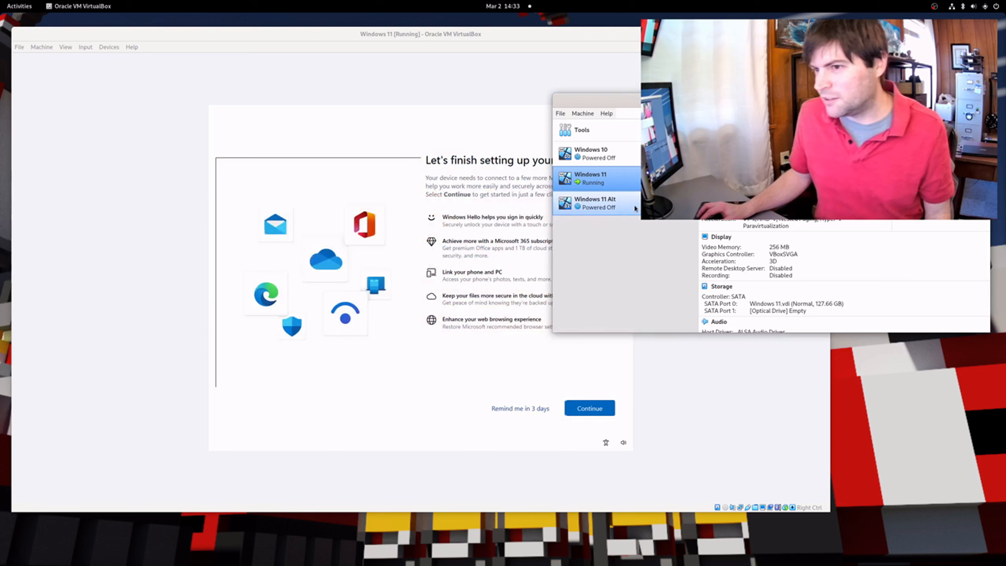
Continue setup, decline phone linking, save files only to this PC, decline Microsoft 365, and close
{"action": "left_click", "coordinate": [382, 117]}
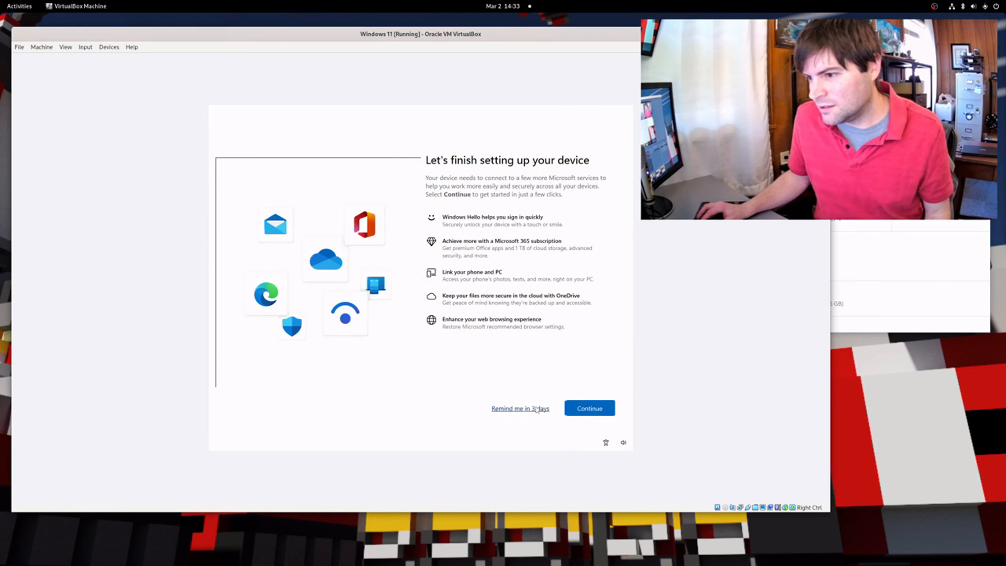
{"action": "left_click", "coordinate": [603, 413]}
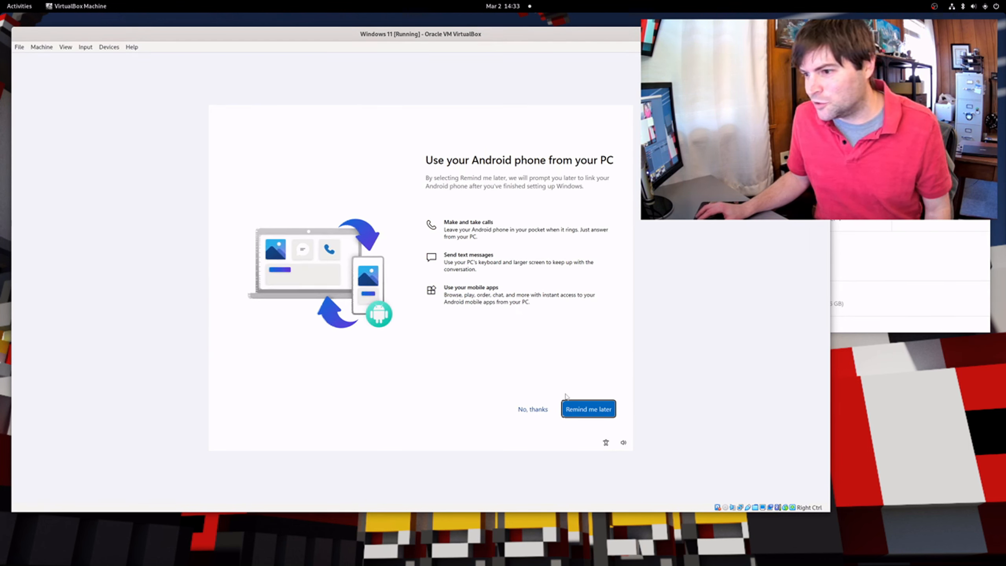
{"action": "left_click", "coordinate": [523, 412]}
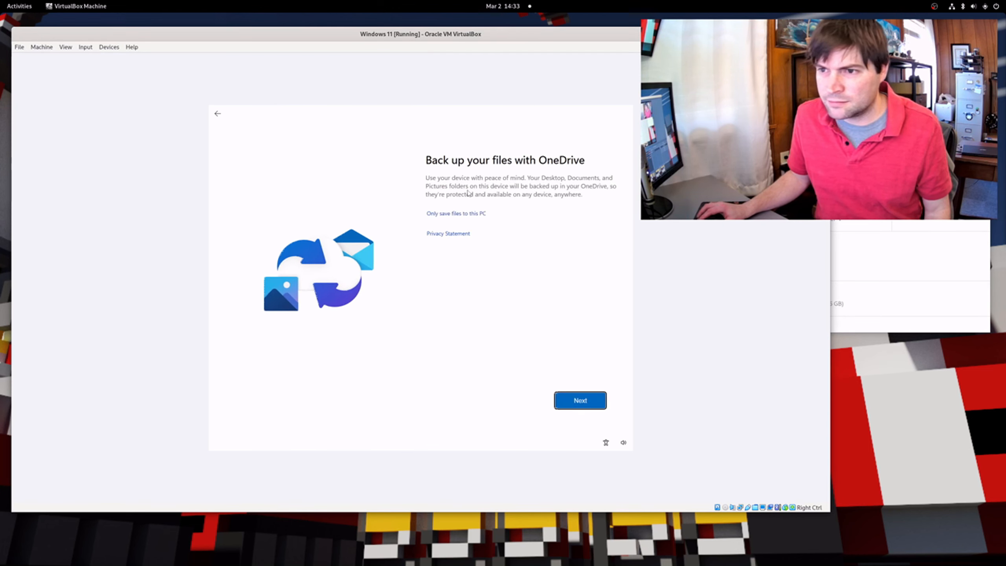
{"action": "left_click", "coordinate": [453, 215]}
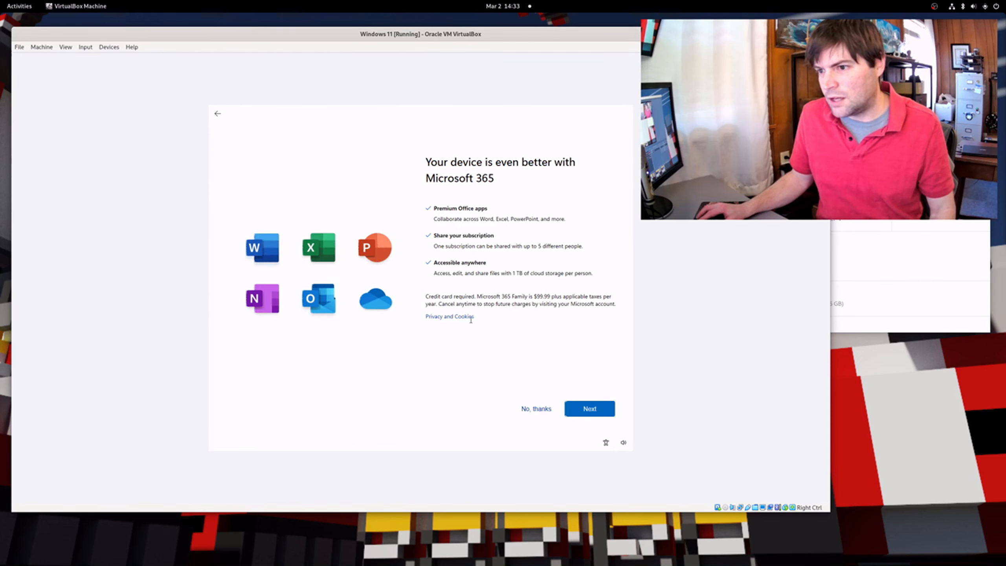
{"action": "left_click", "coordinate": [533, 408]}
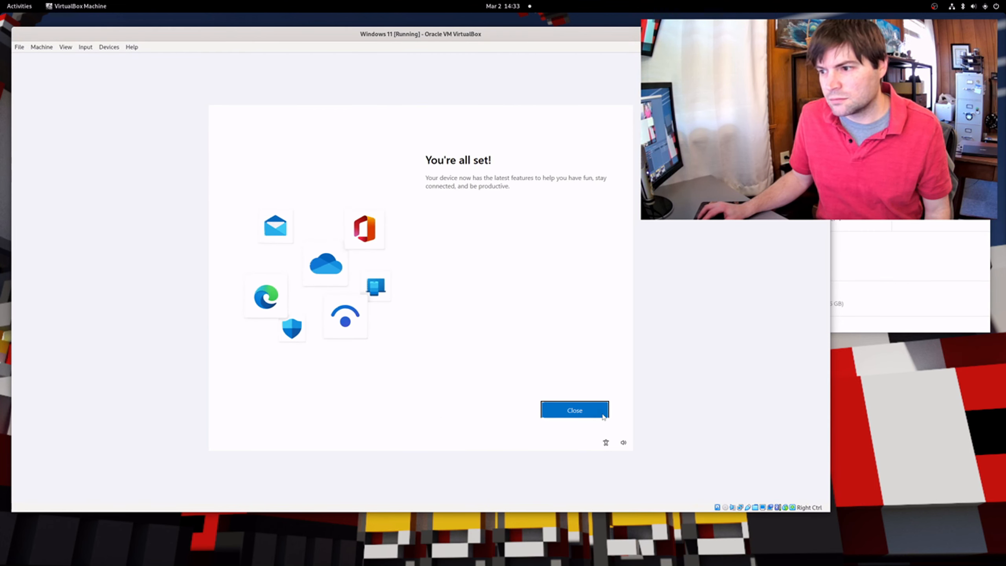
{"action": "left_click", "coordinate": [591, 408]}
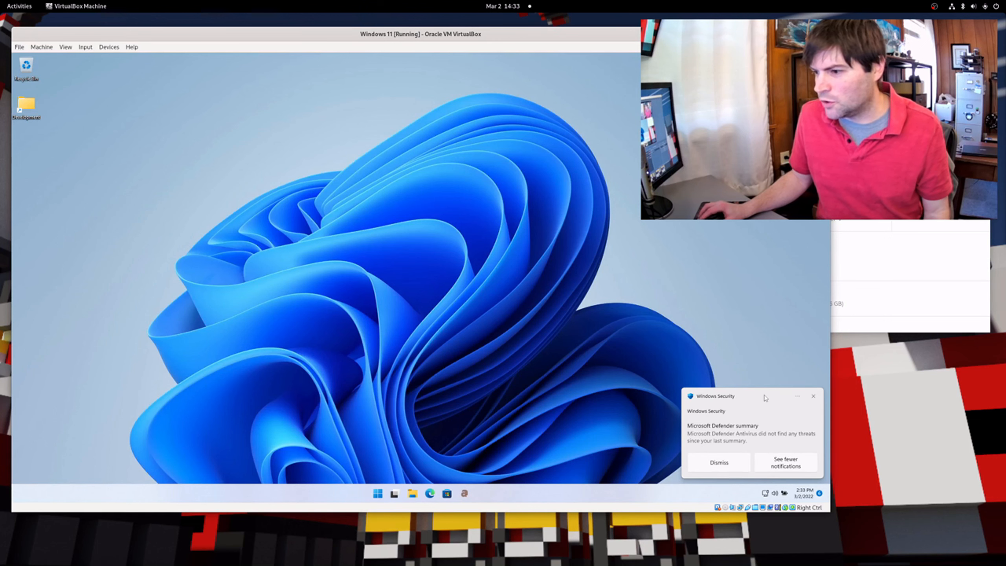
Dismiss the Windows Security toast, open This PC in File Explorer, and browse Start's recommendations
{"action": "left_click", "coordinate": [817, 402]}
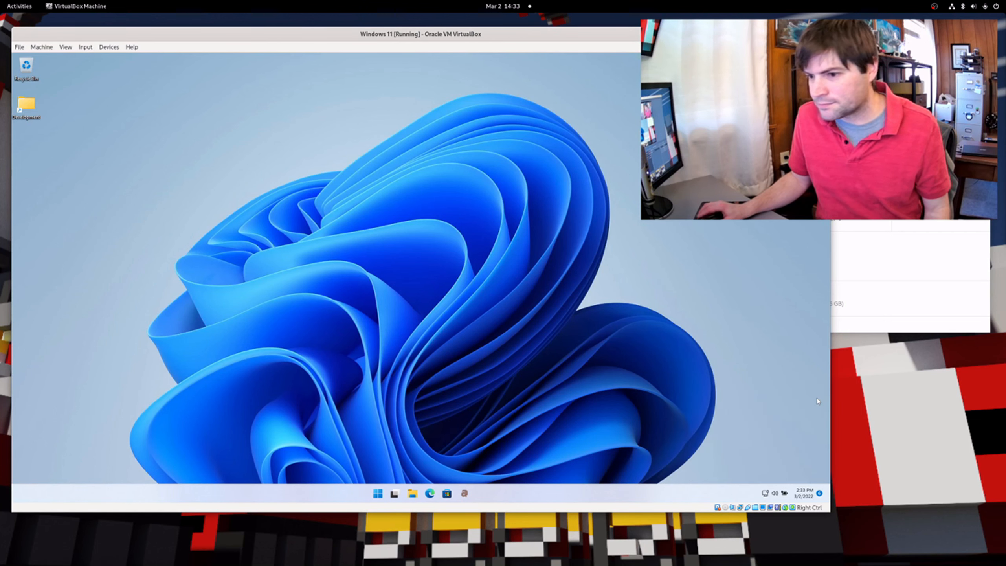
{"action": "left_click", "coordinate": [406, 490]}
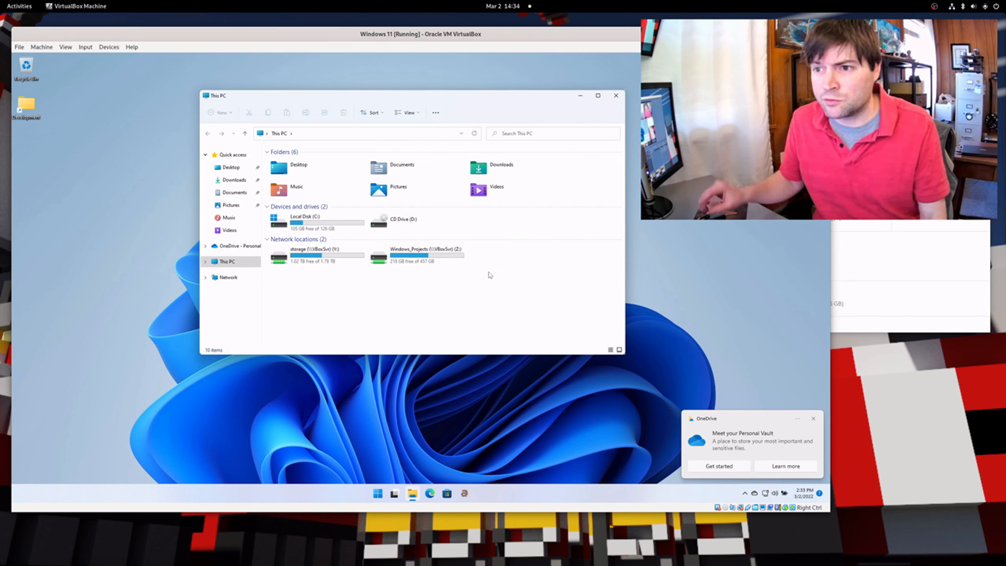
{"action": "left_click", "coordinate": [378, 503]}
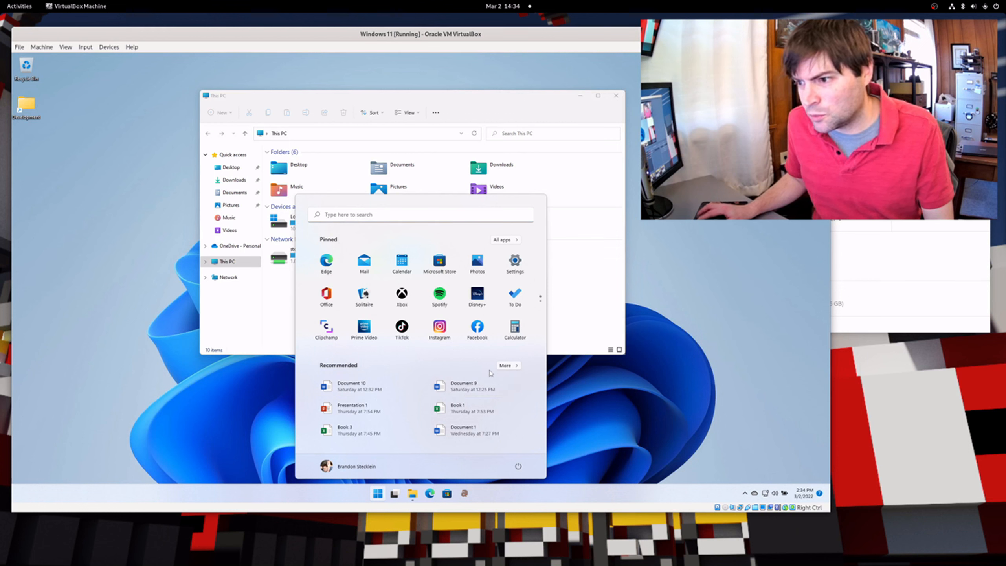
{"action": "left_click", "coordinate": [507, 365]}
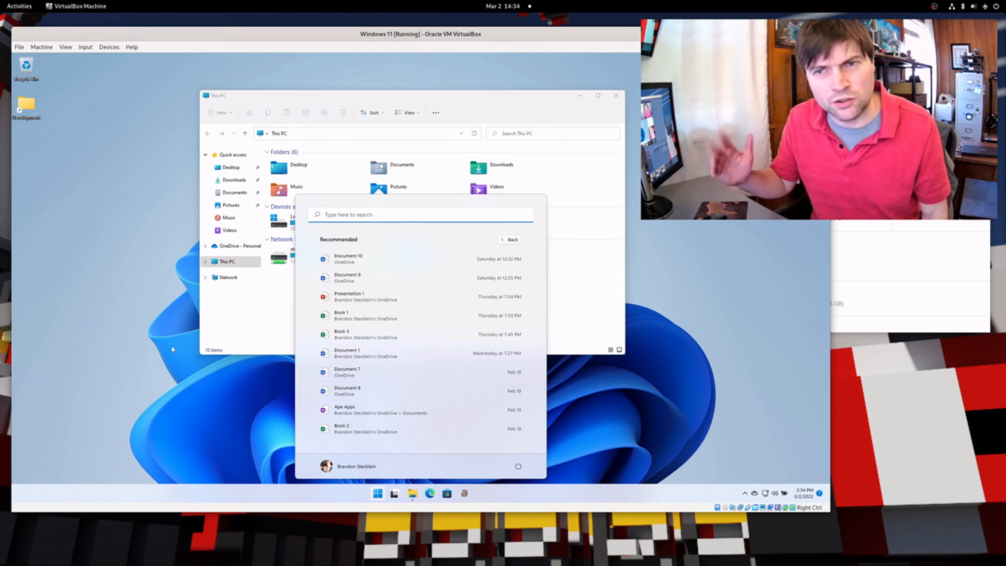
{"action": "left_click", "coordinate": [84, 361]}
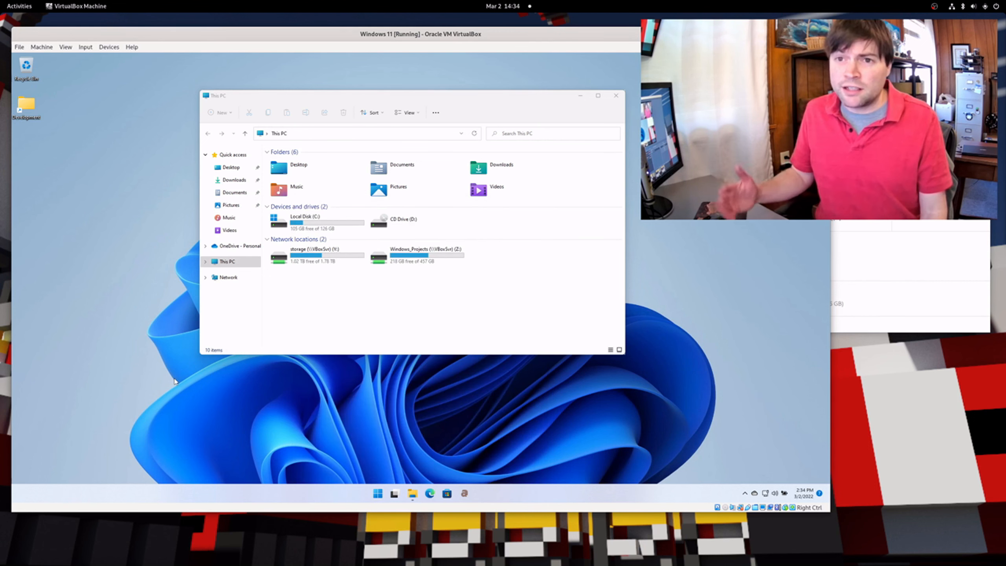